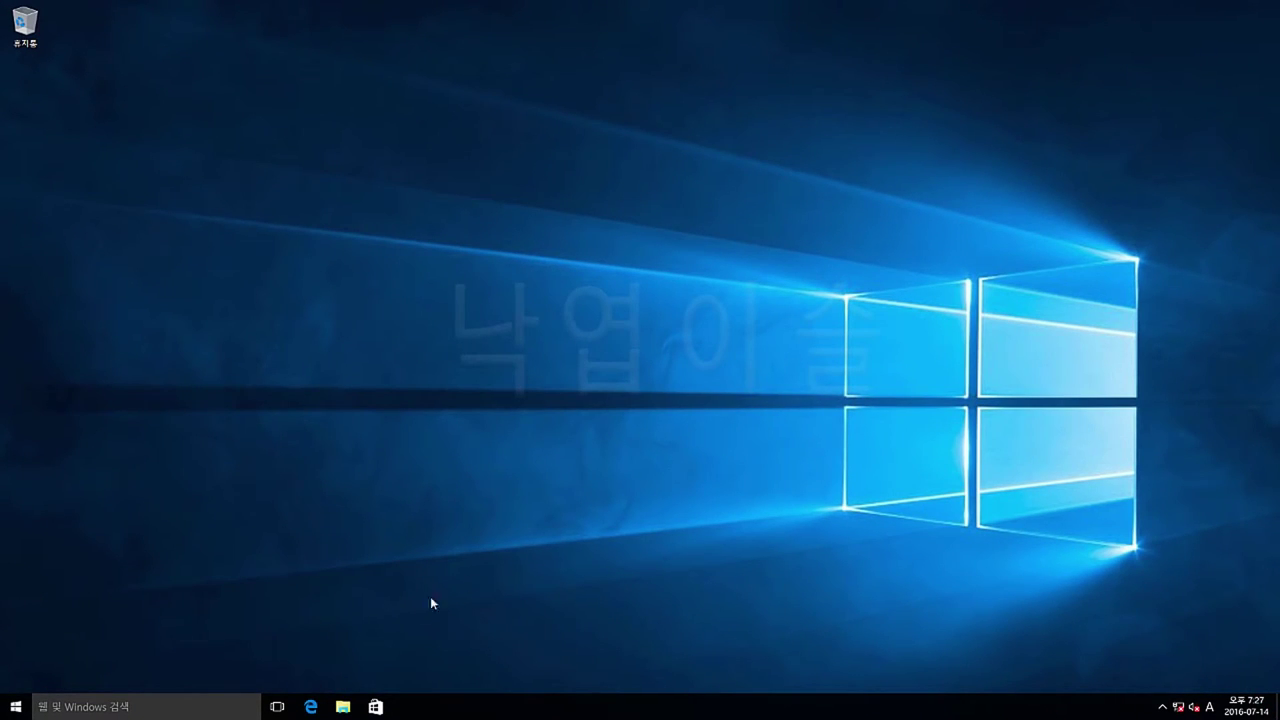
Open Microsoft Edge and bring up its settings.
click(310, 707)
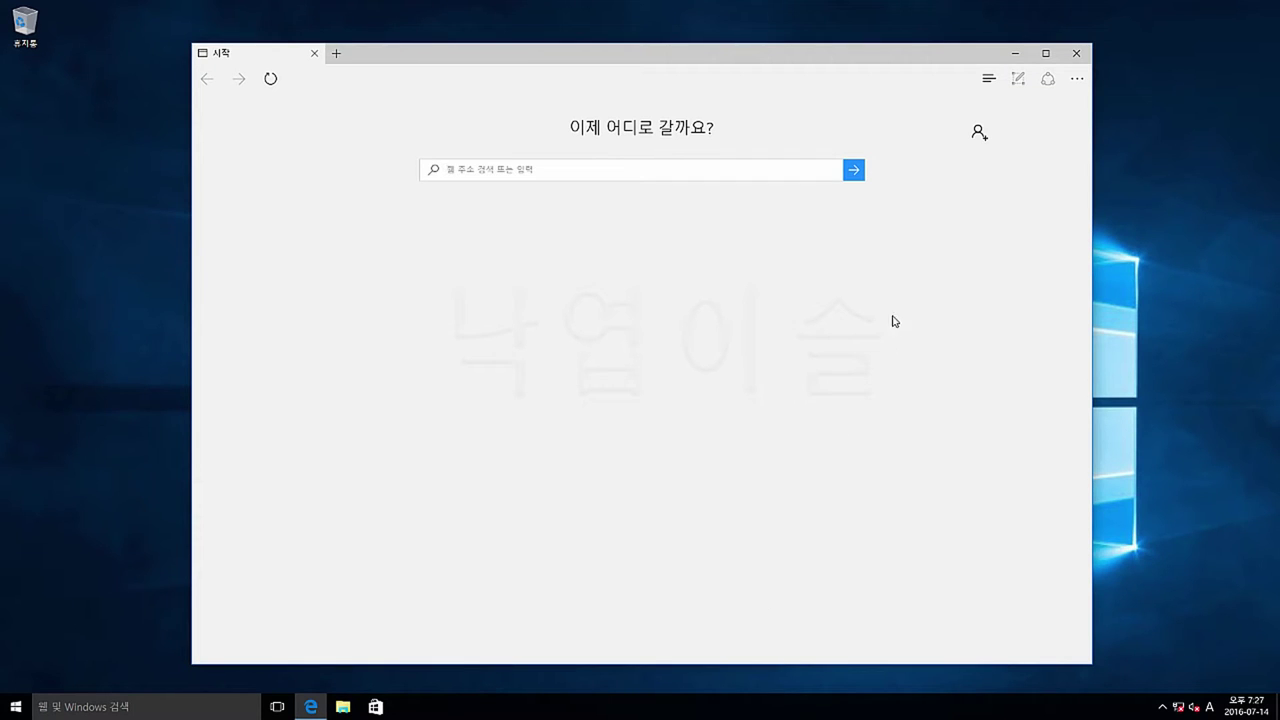
click(1077, 79)
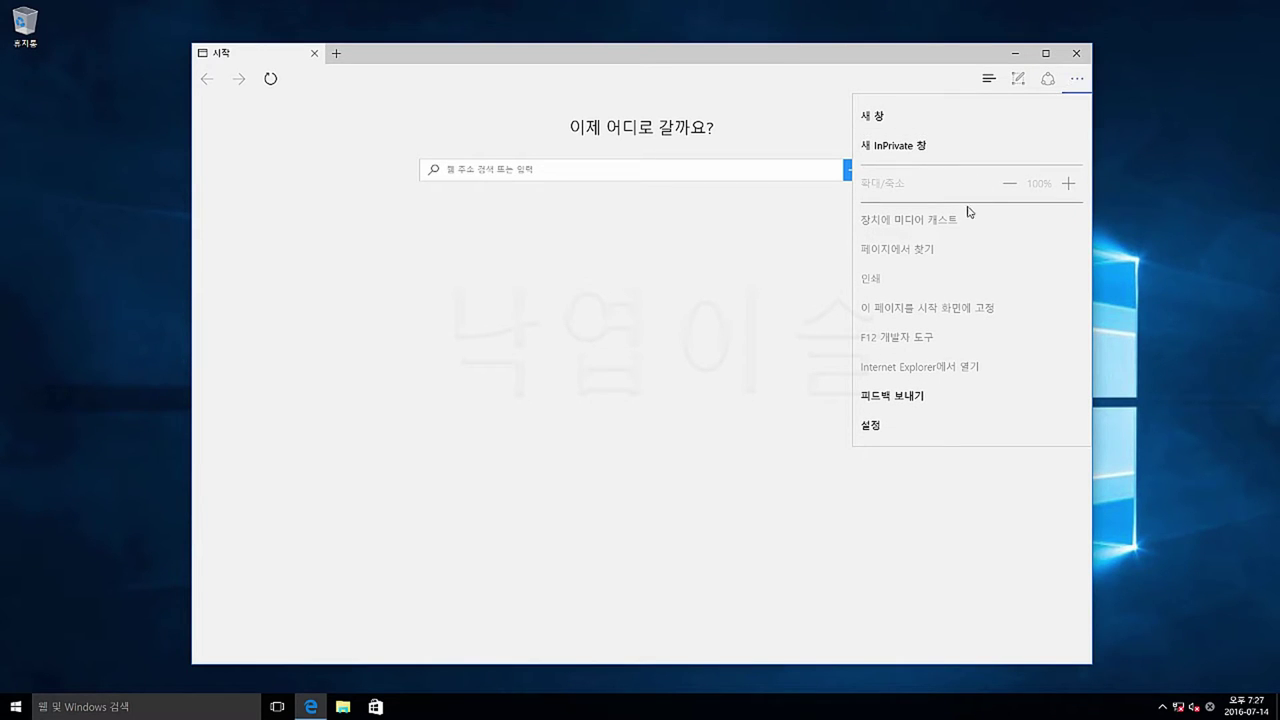
click(877, 433)
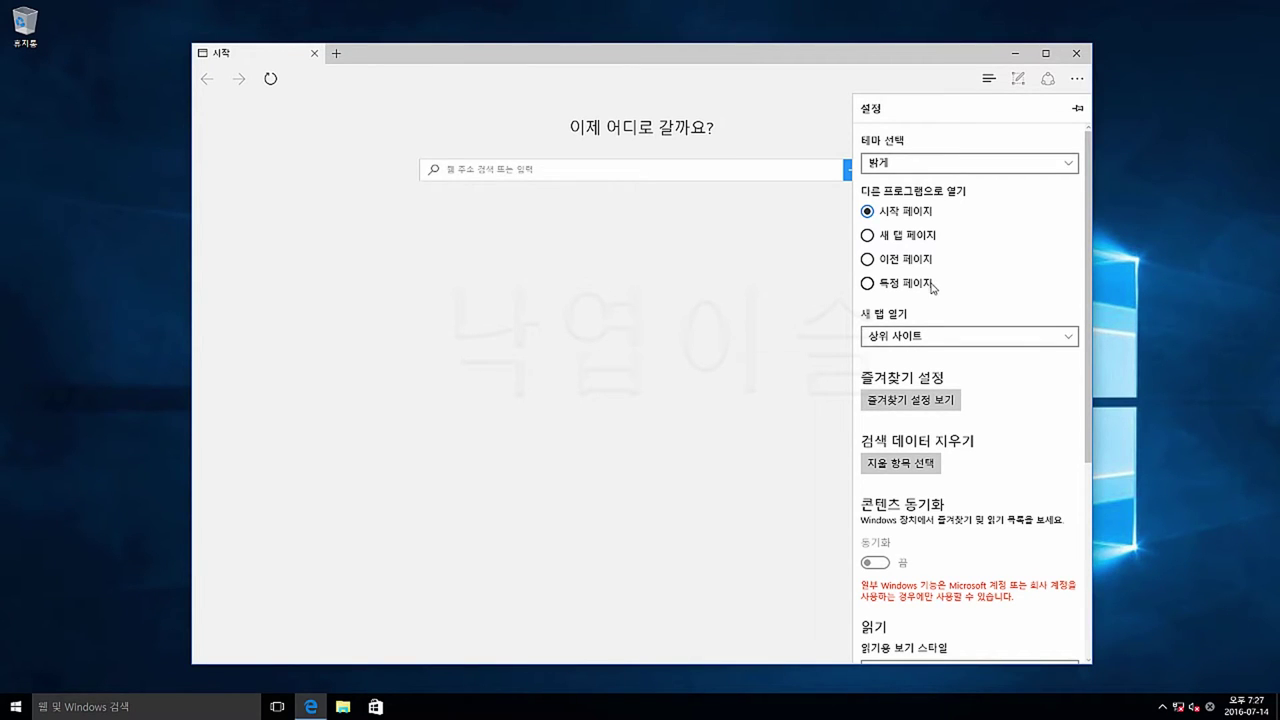
Try the dark theme (어둡게) for the browser and restore the light theme (밝게).
click(1071, 166)
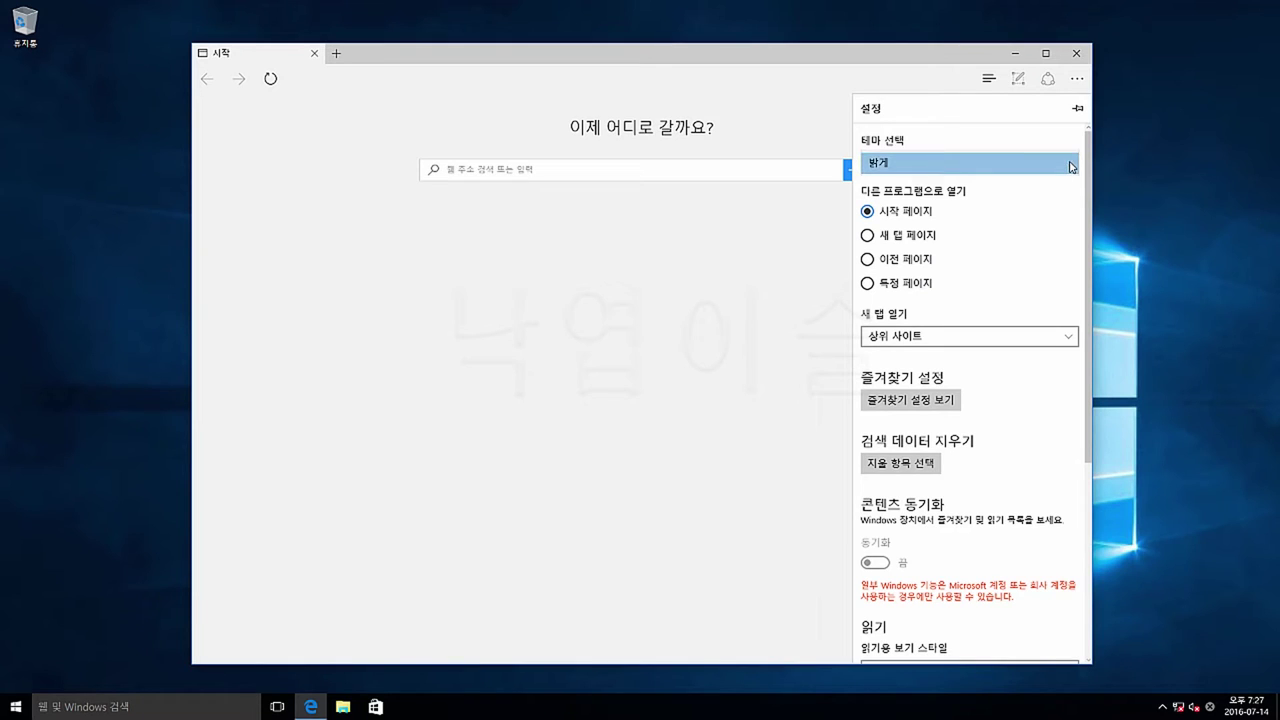
click(1034, 184)
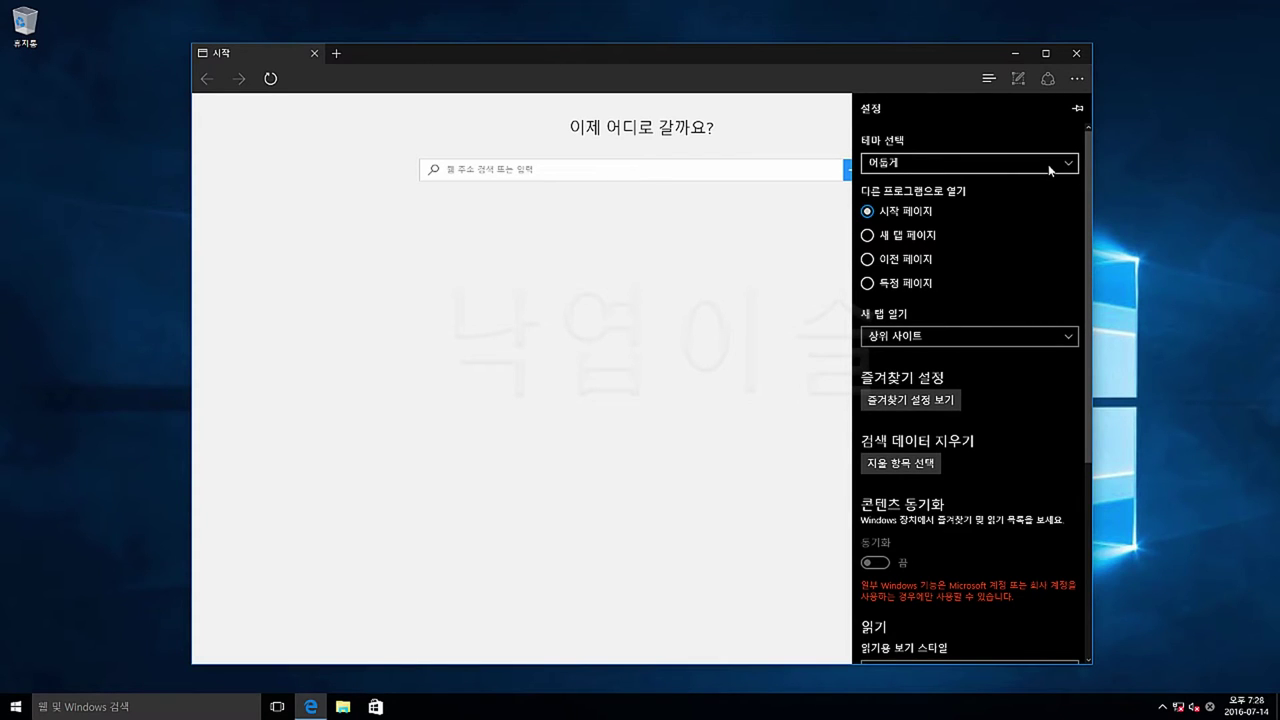
click(1050, 168)
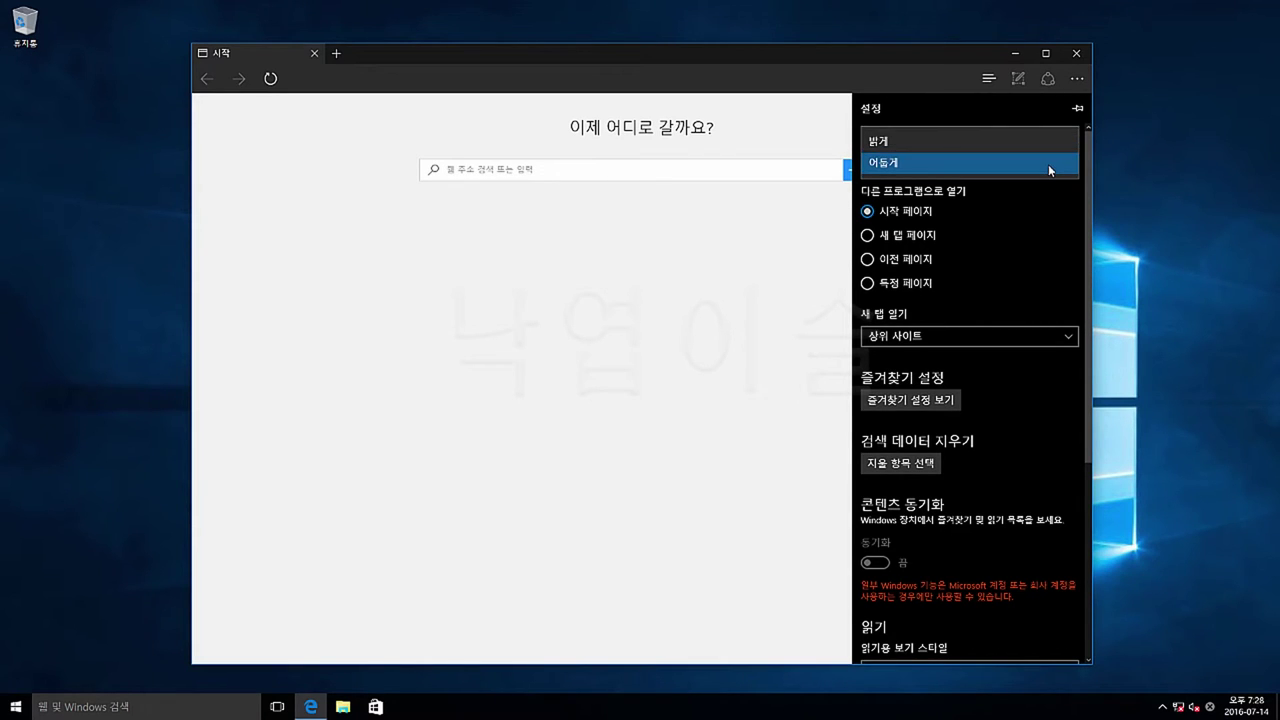
click(1024, 141)
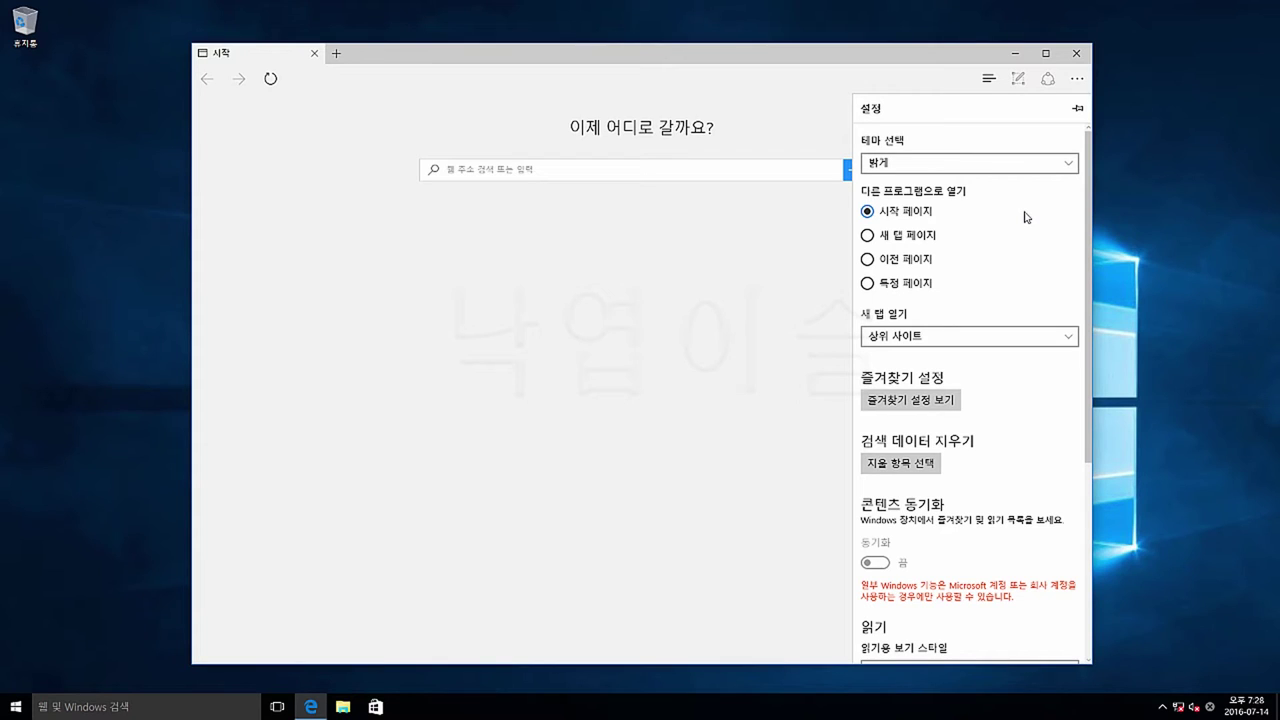
Set the browser to open with a specific custom page (사용자 지정), replacing the about:start address with daum.net.
click(867, 285)
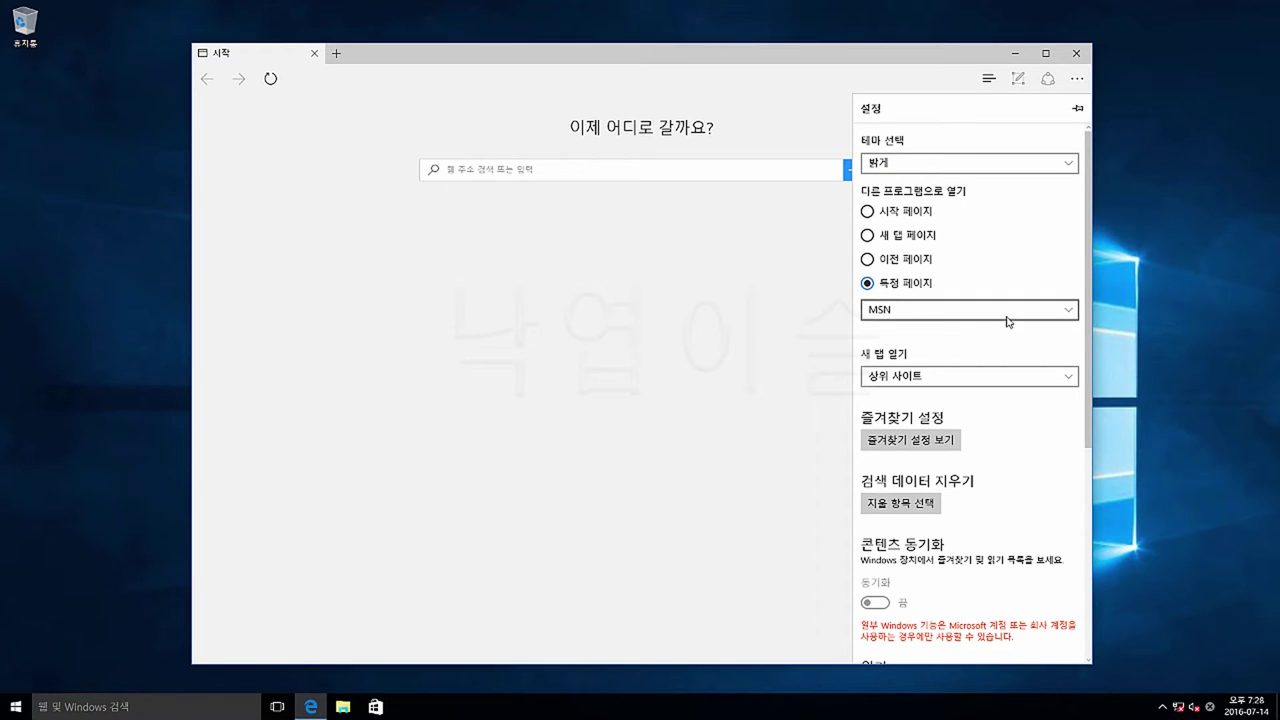
click(1040, 318)
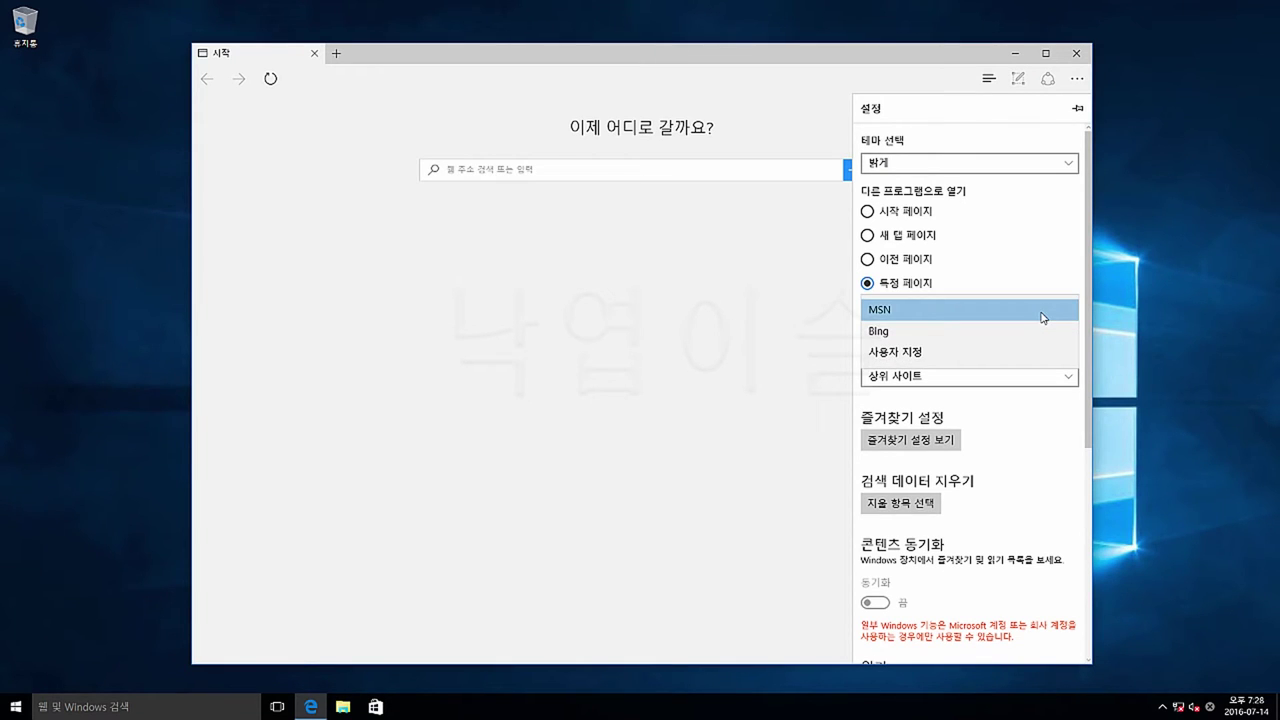
click(926, 352)
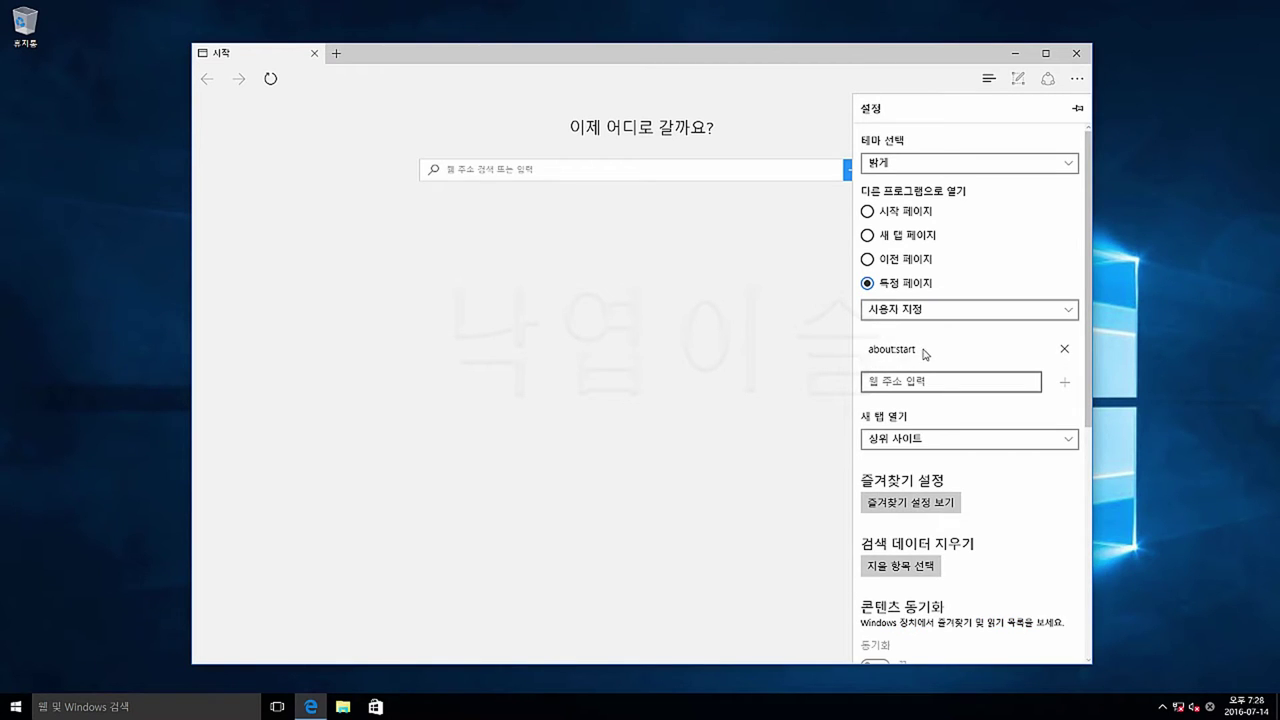
click(903, 350)
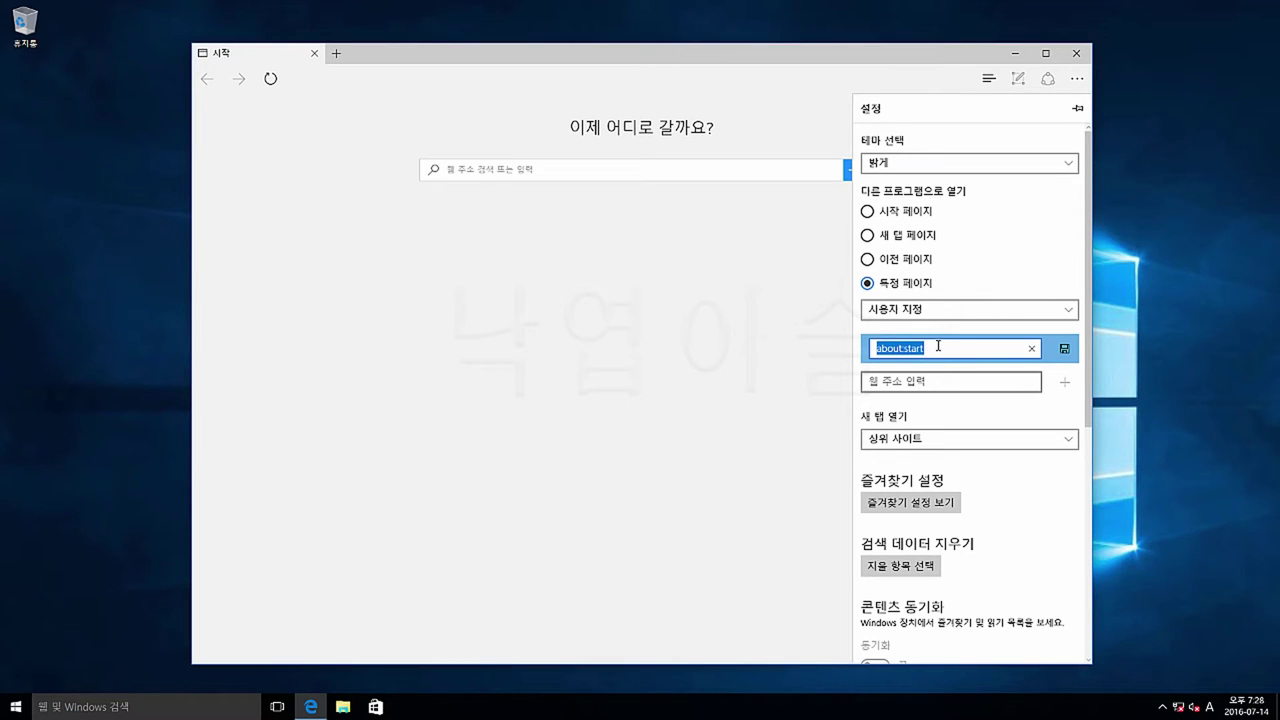
text(dau)
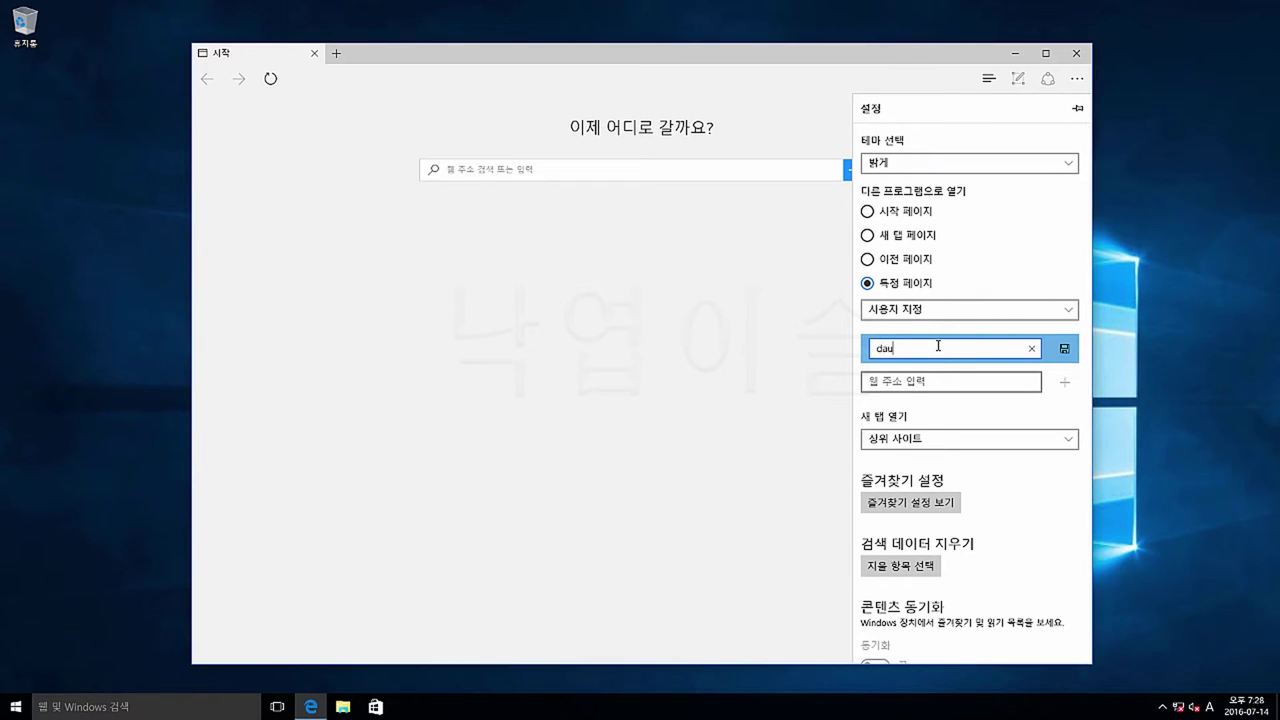
text(m.n)
key(Return)
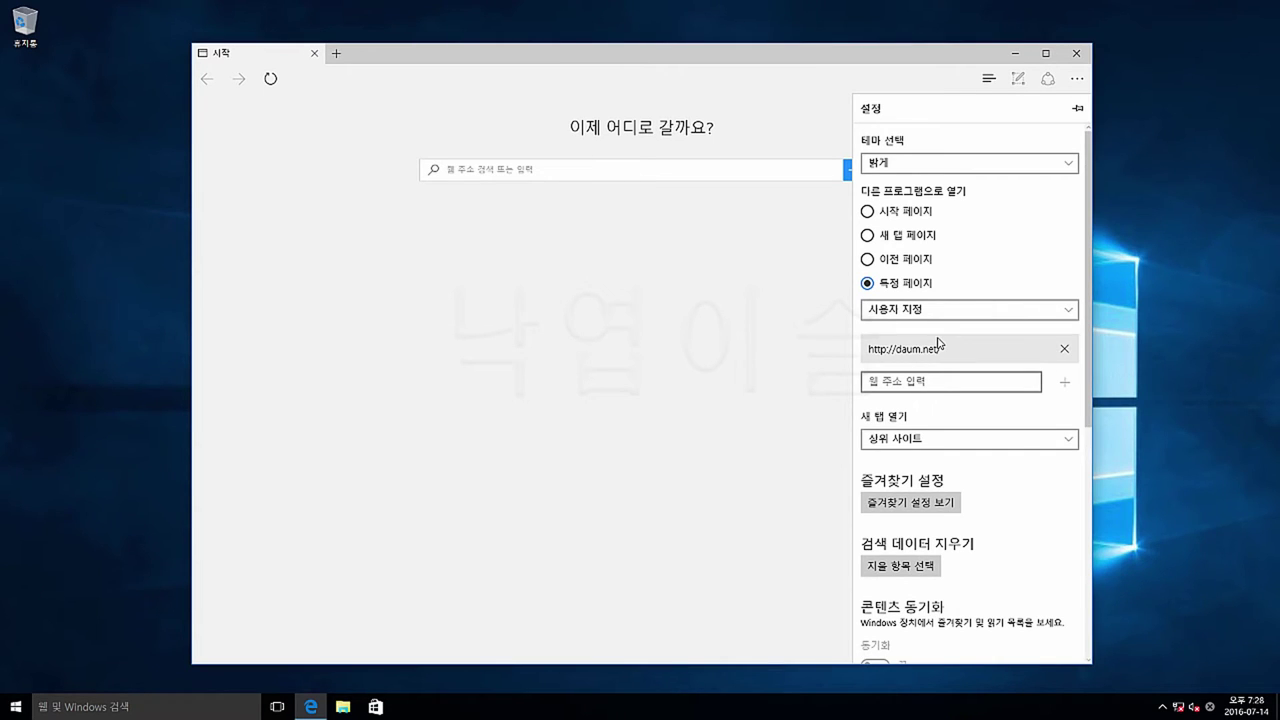
Try the reading view styles 밝게, 보통 and 어둡게, and restore the style to 기본값.
scroll(938, 346, down, 2)
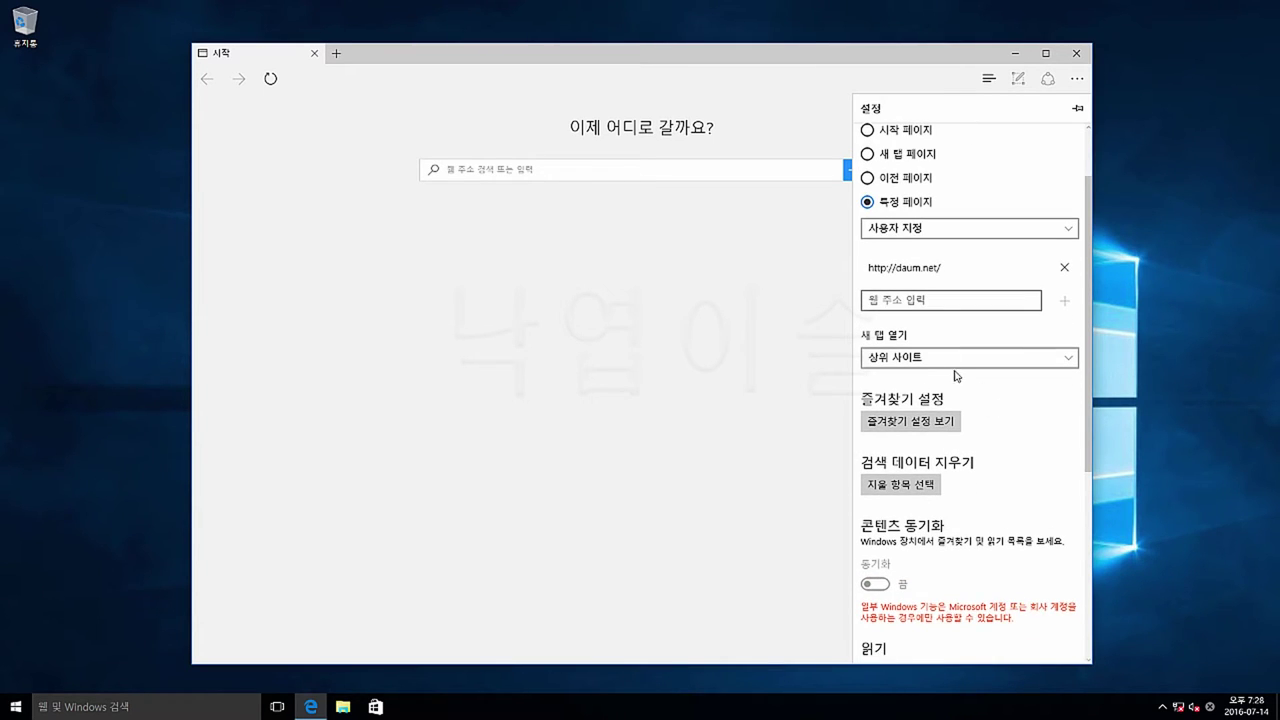
scroll(960, 390, down, 4)
scroll(1058, 420, down, 4)
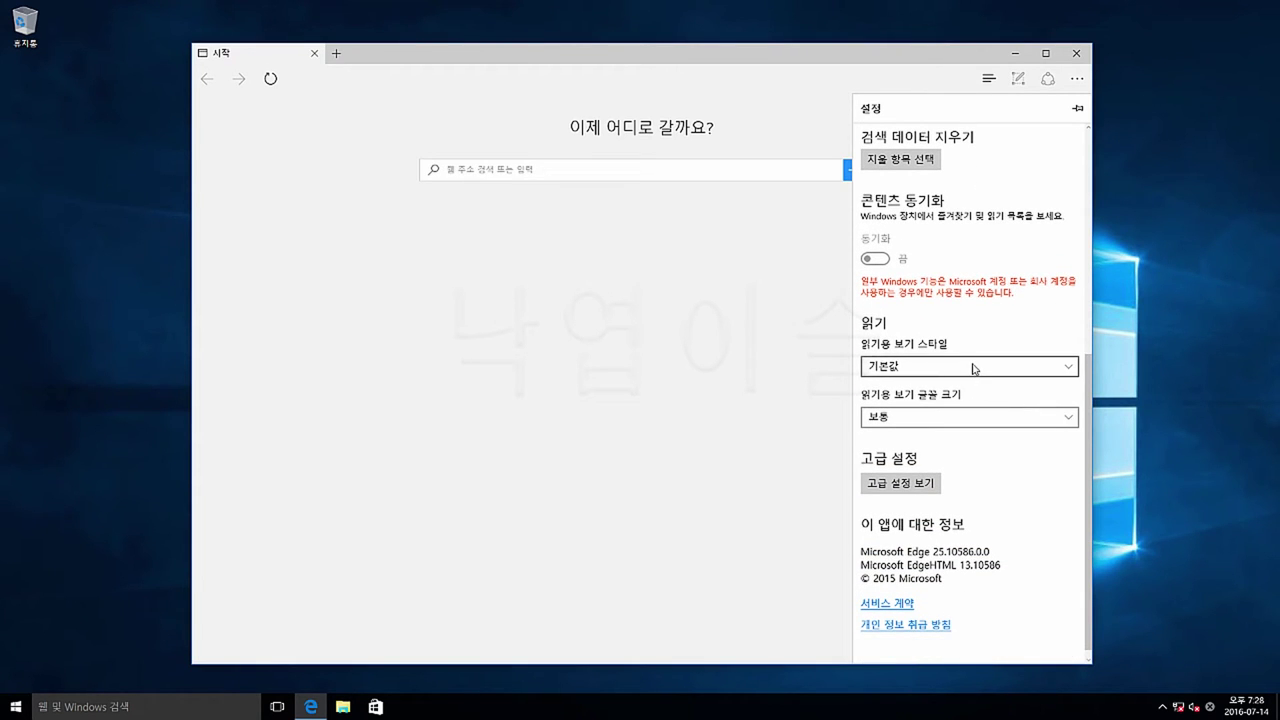
click(971, 367)
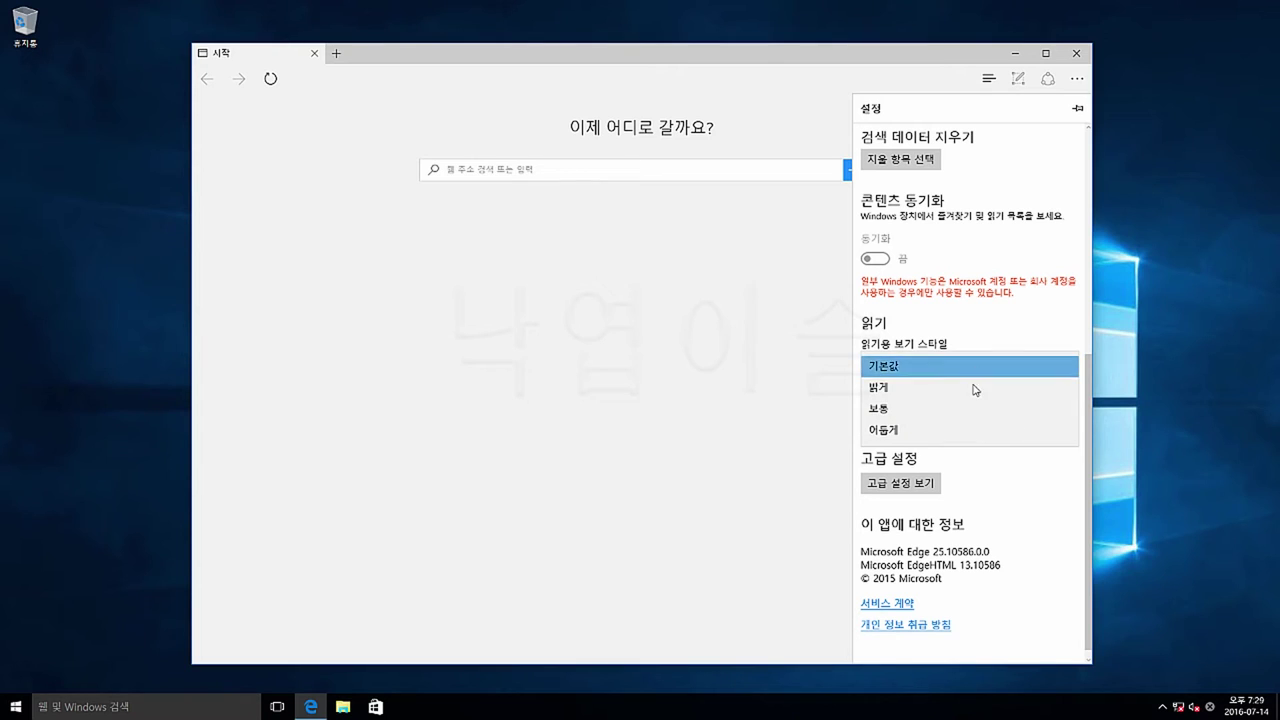
click(972, 388)
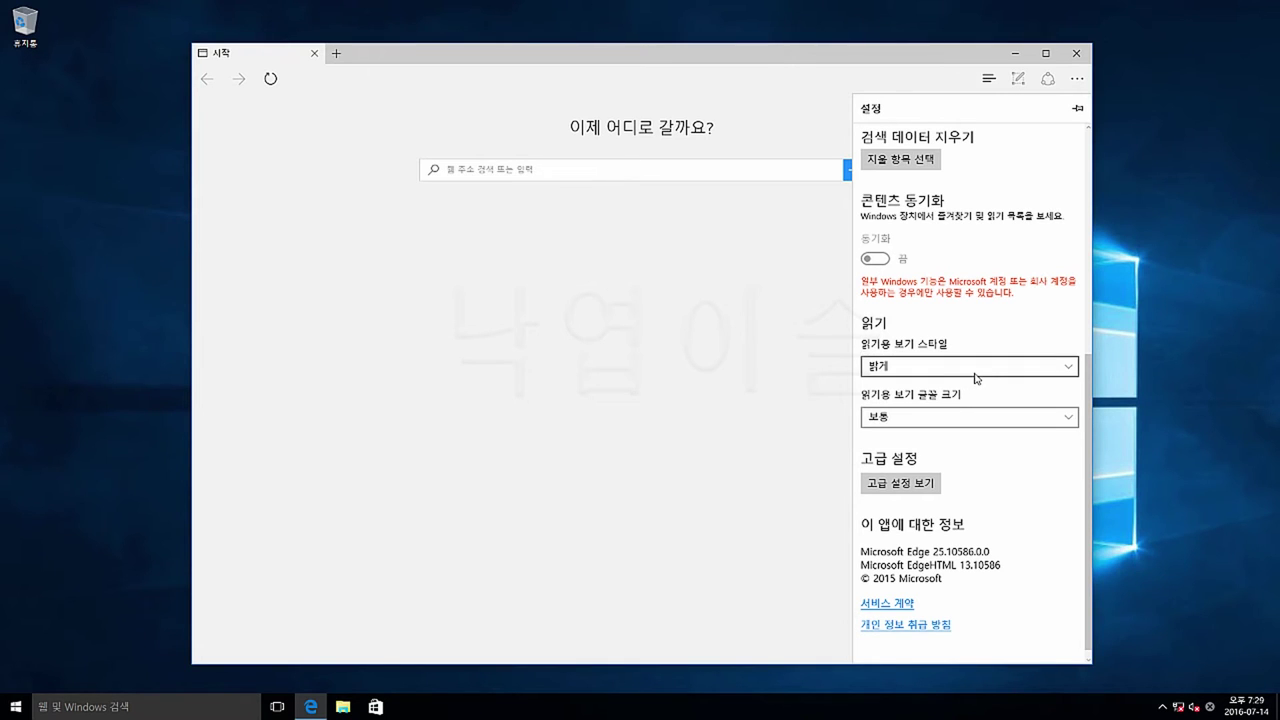
click(977, 376)
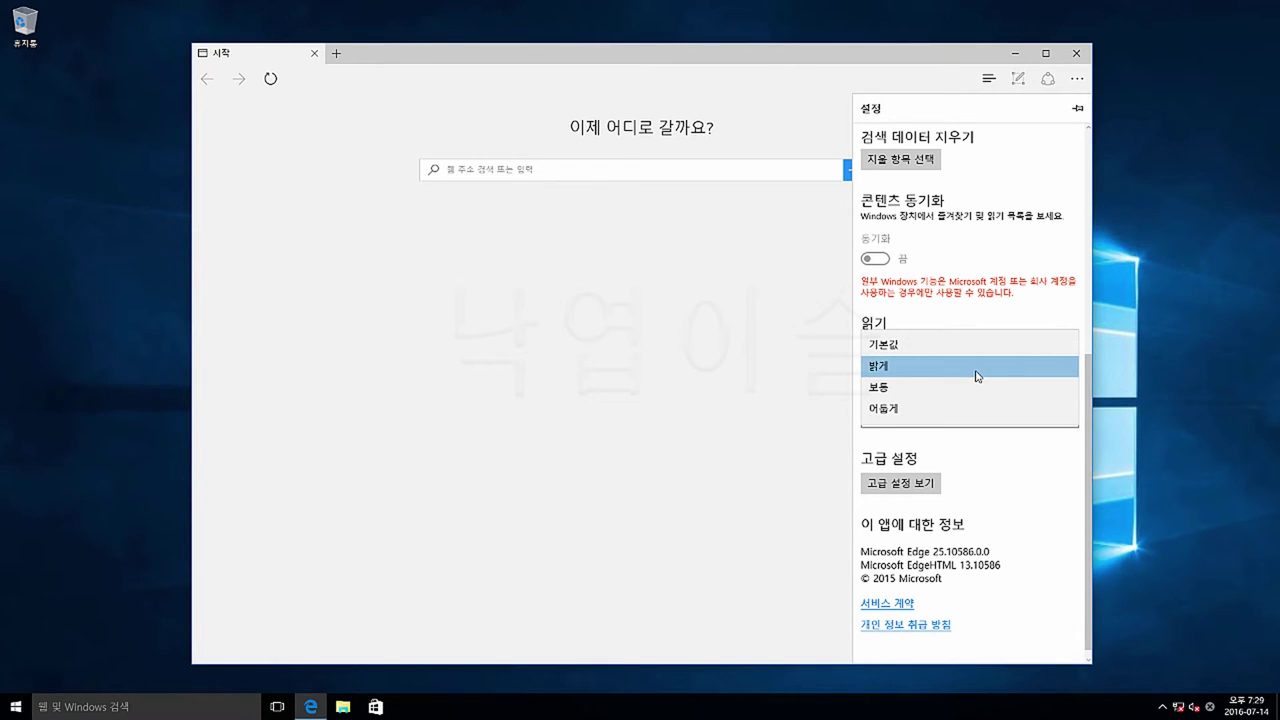
click(967, 391)
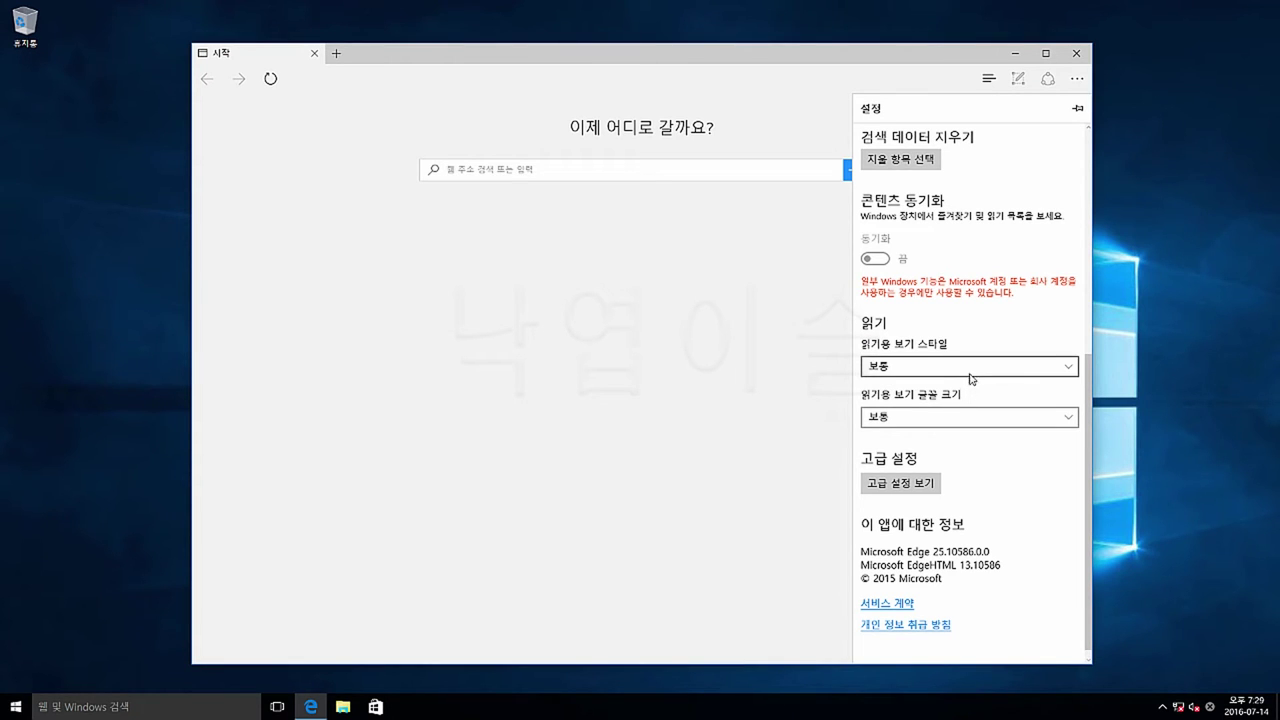
click(972, 377)
click(945, 388)
click(995, 368)
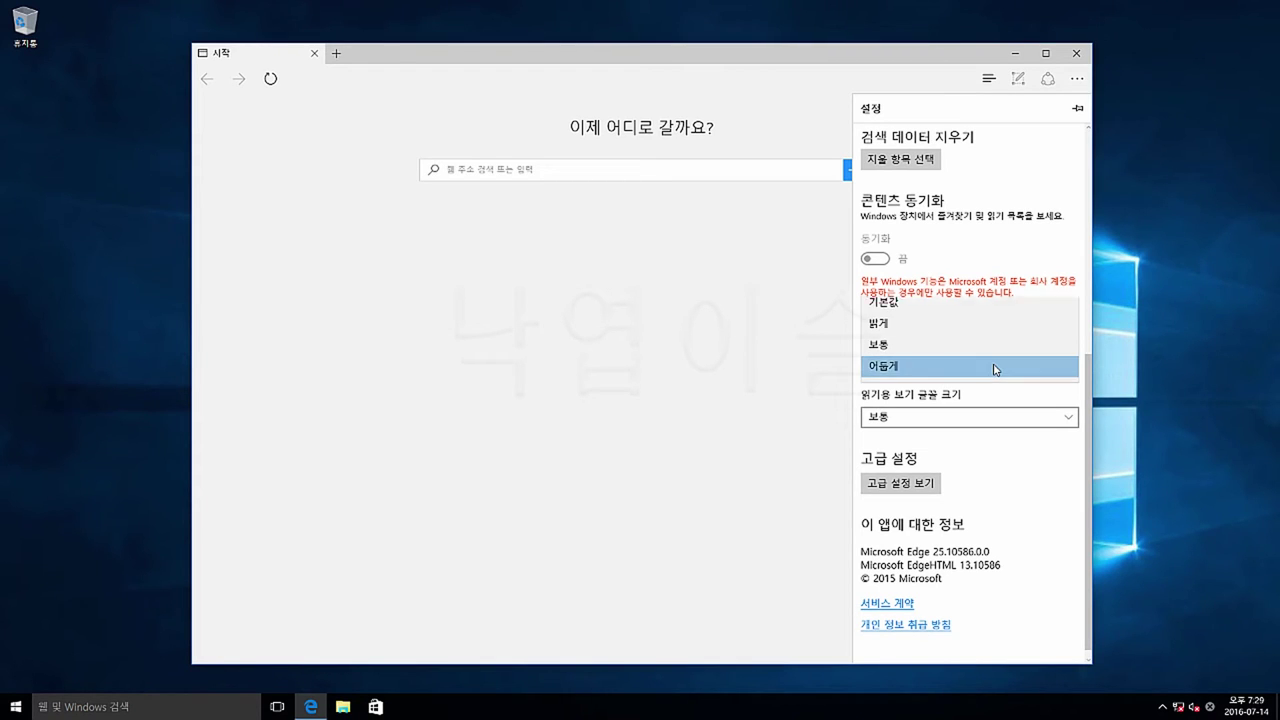
click(901, 313)
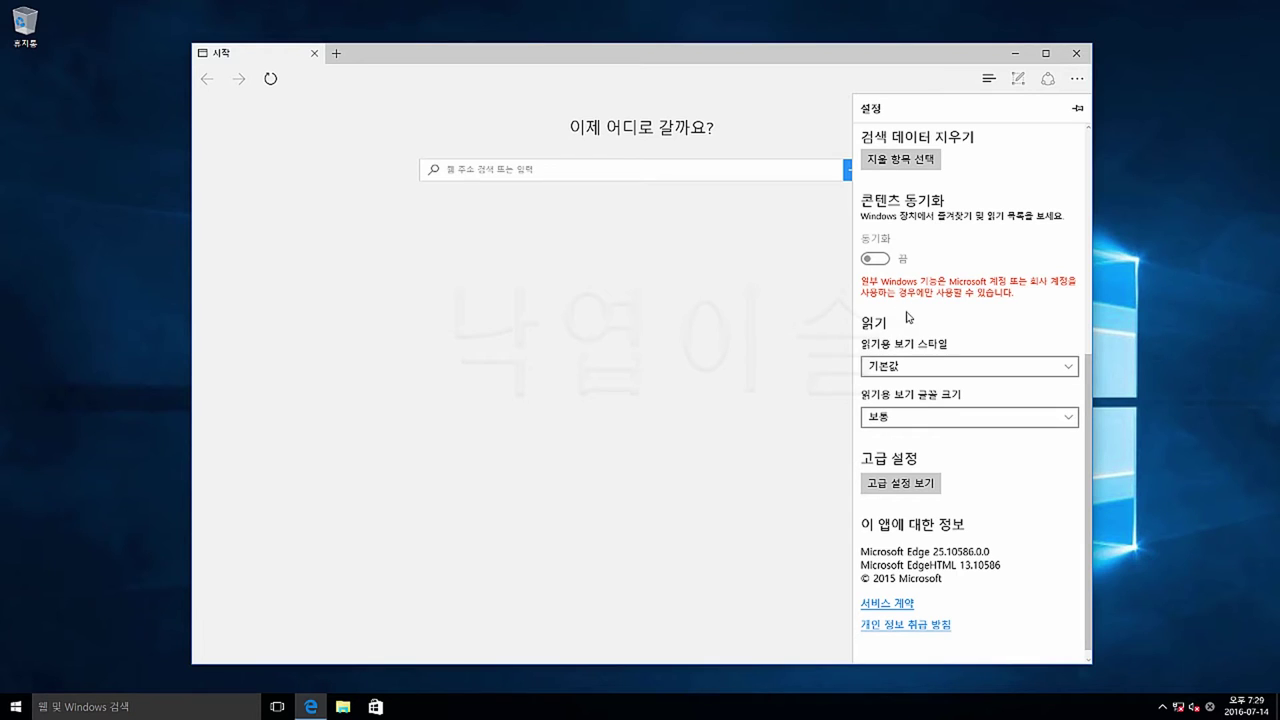
Try the reading view font sizes 크게 and 아주 크게, and restore the size to 보통.
click(1006, 426)
click(1000, 438)
click(1003, 423)
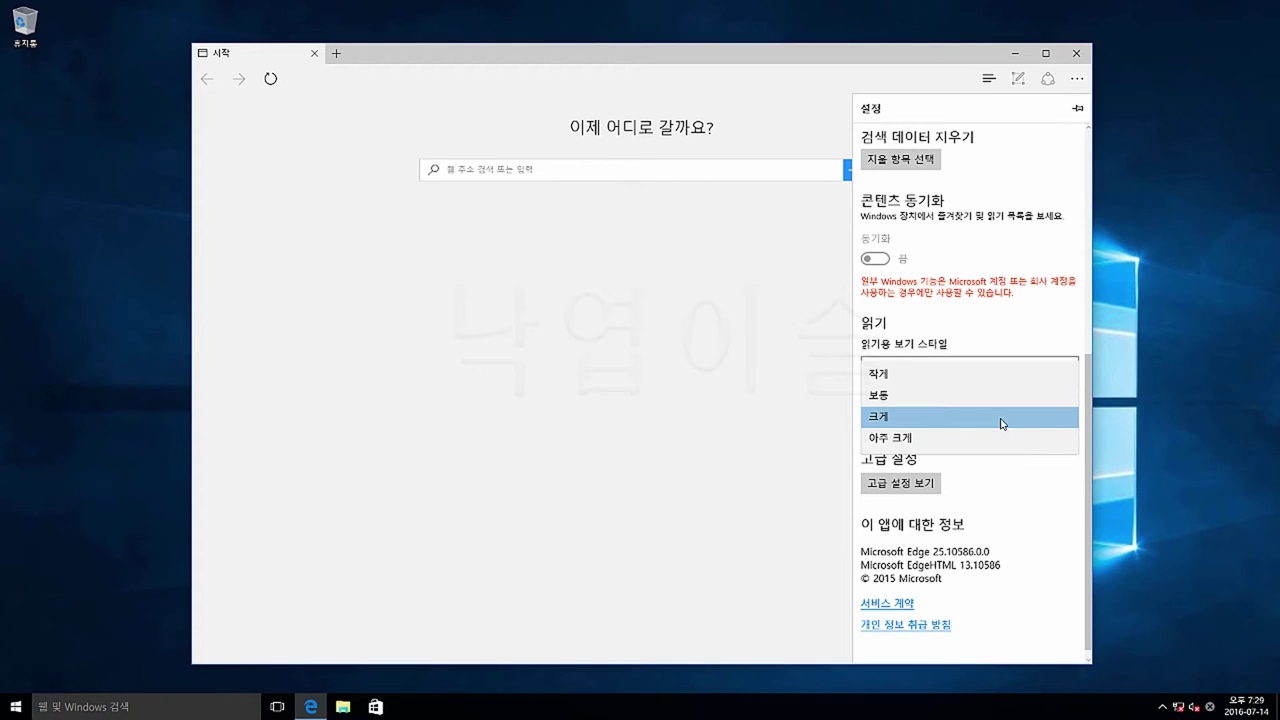
click(987, 444)
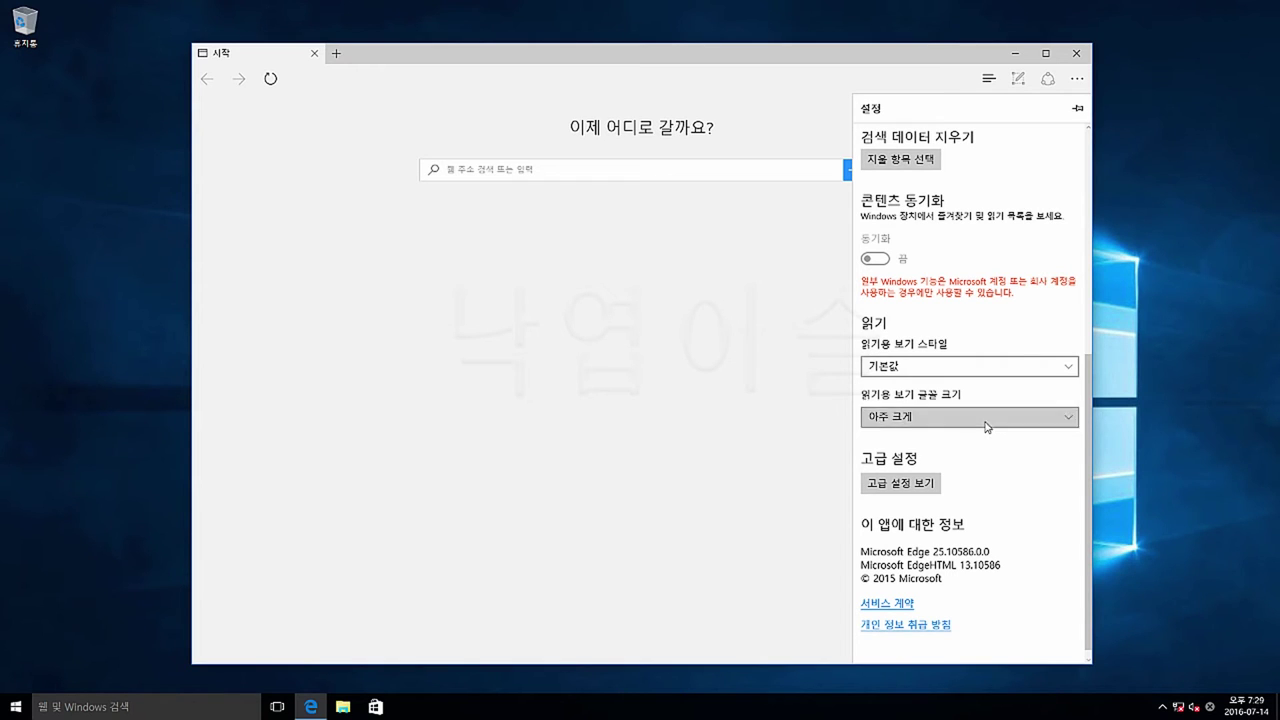
click(987, 427)
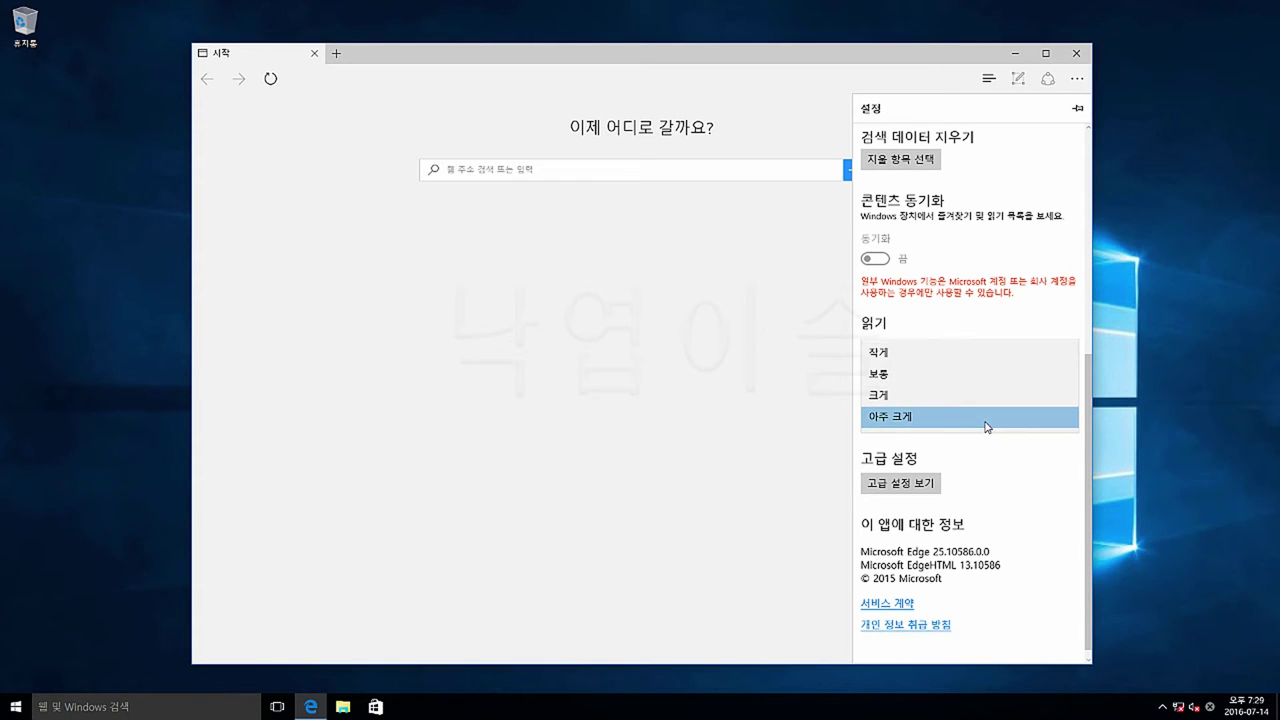
click(909, 376)
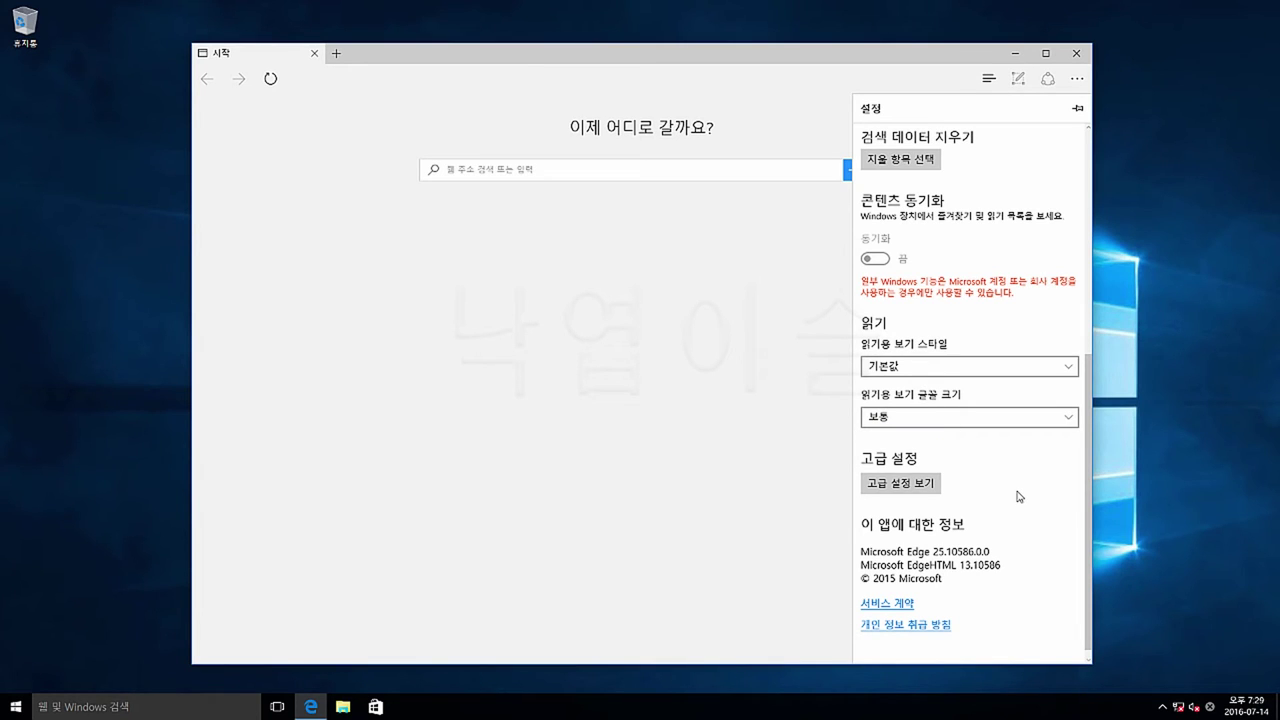
In the advanced settings, turn on the home button and turn off the offer to save passwords.
click(912, 487)
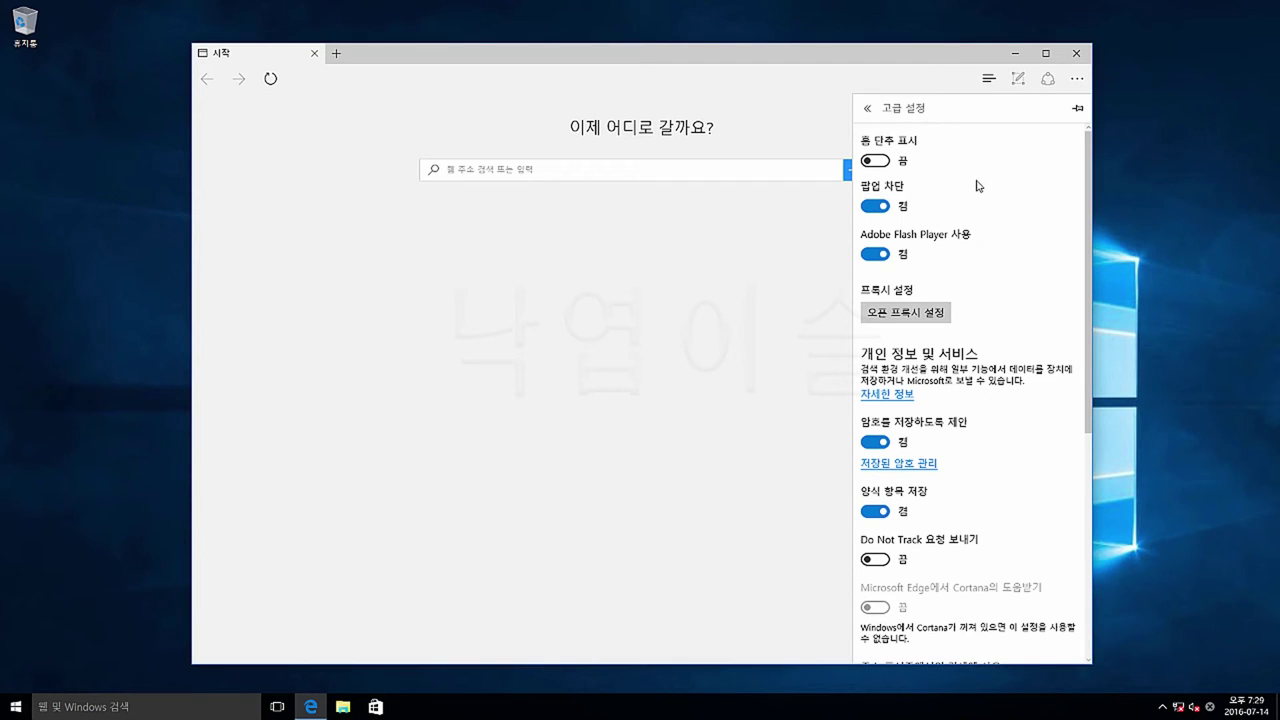
click(876, 161)
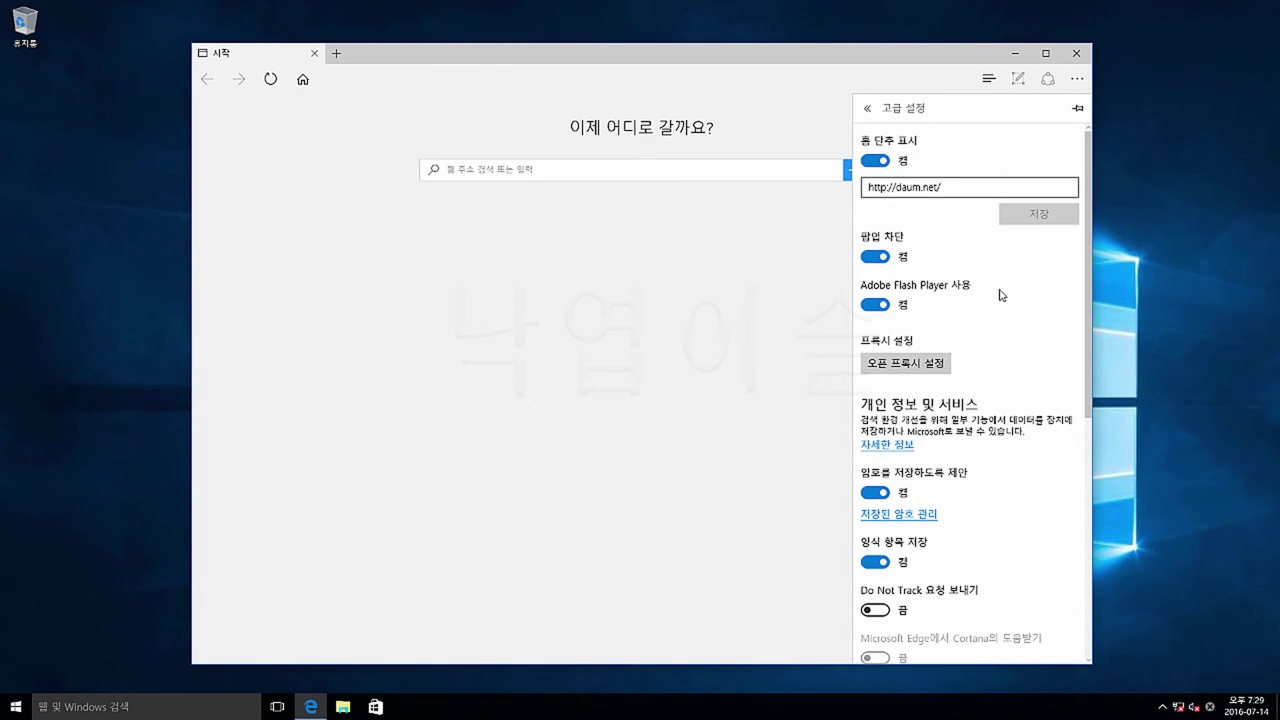
scroll(1004, 295, down, 2)
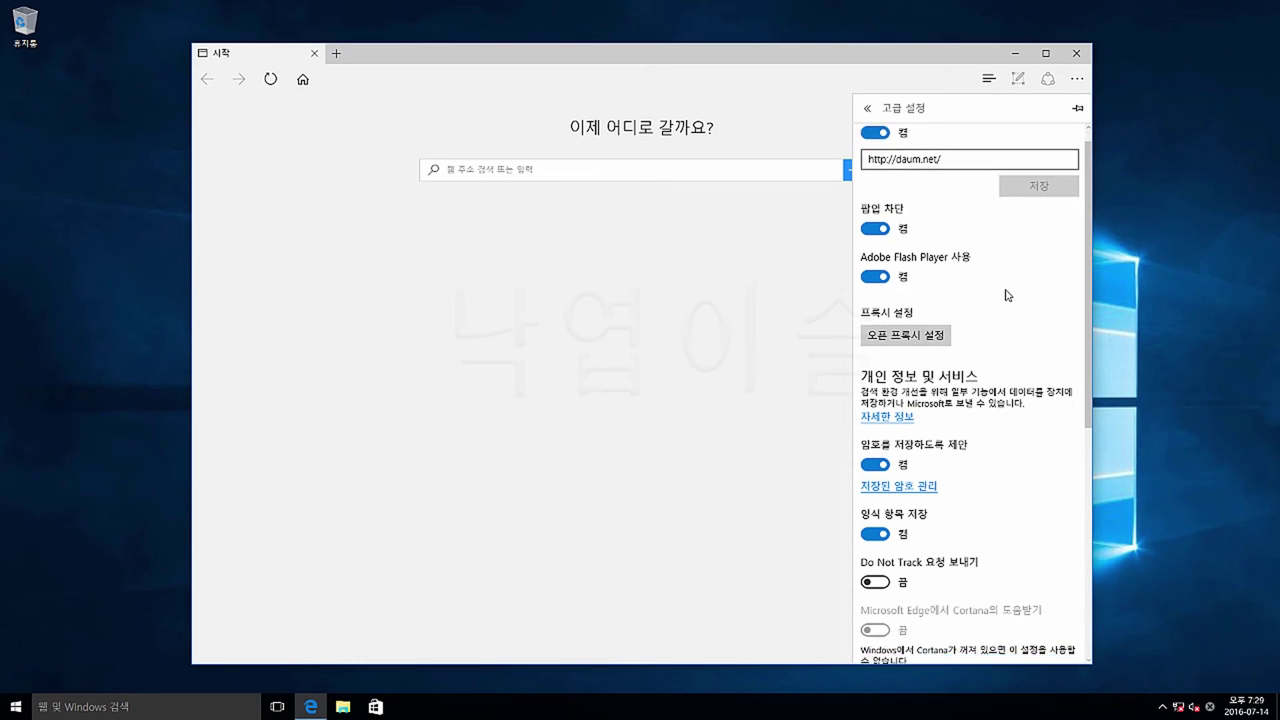
scroll(1007, 295, down, 4)
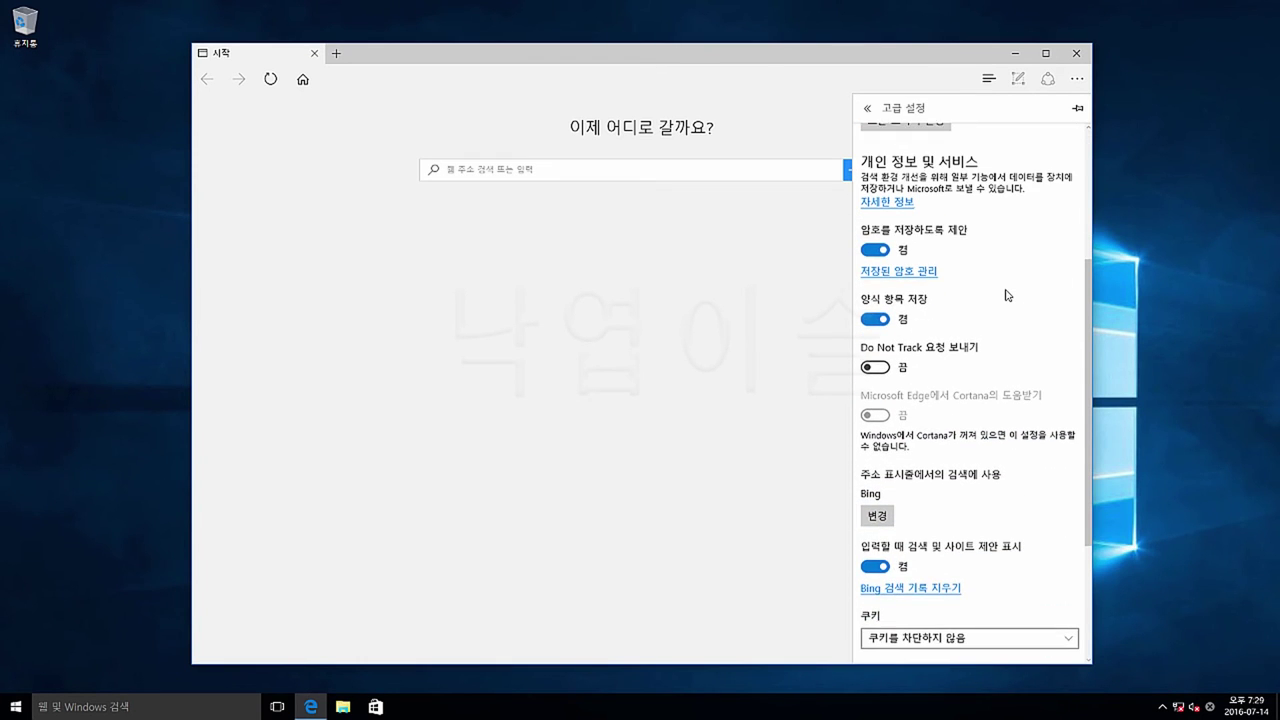
click(888, 252)
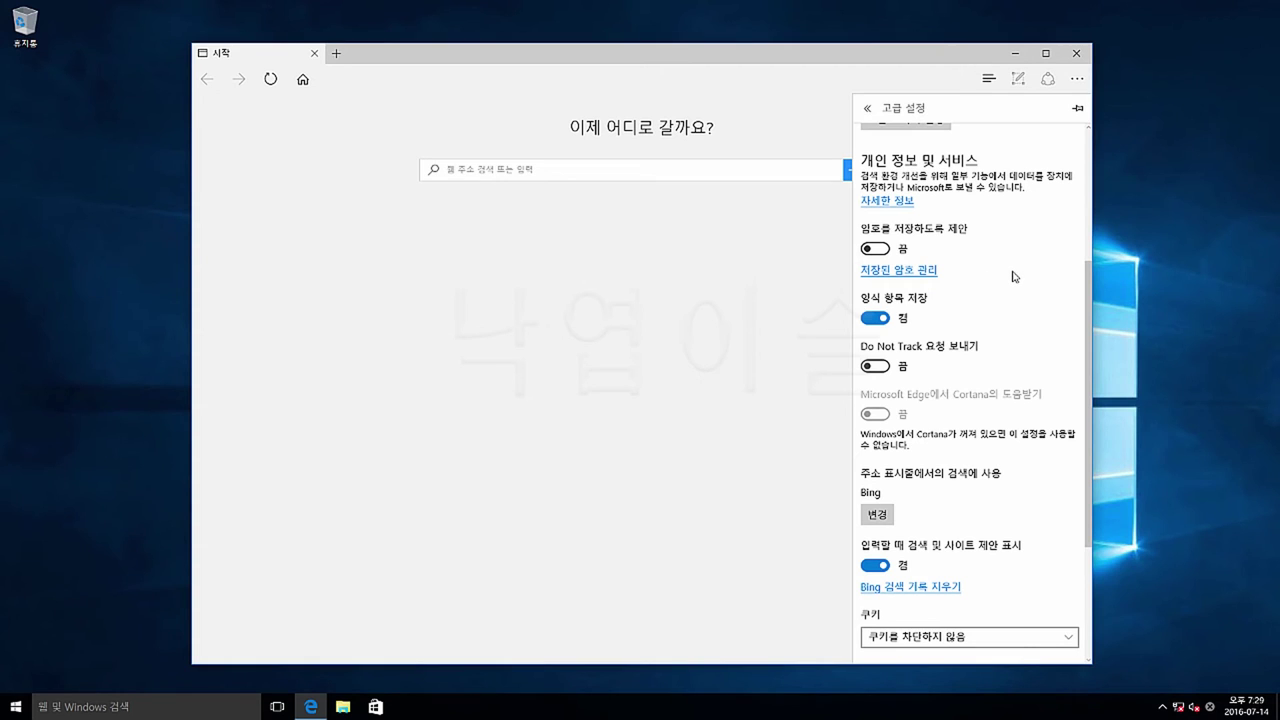
Review the remaining advanced privacy and service options, and look over the main settings again.
scroll(1014, 276, down, 2)
scroll(1014, 276, down, 2)
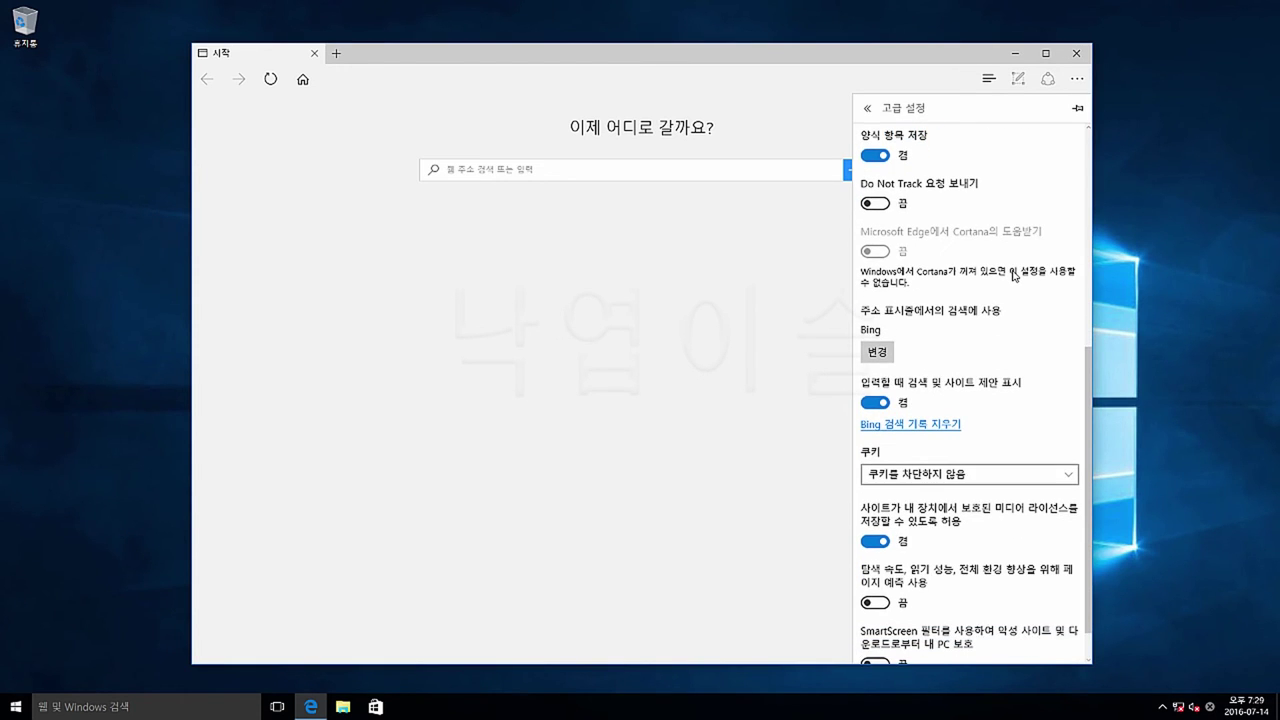
scroll(1014, 276, down, 1)
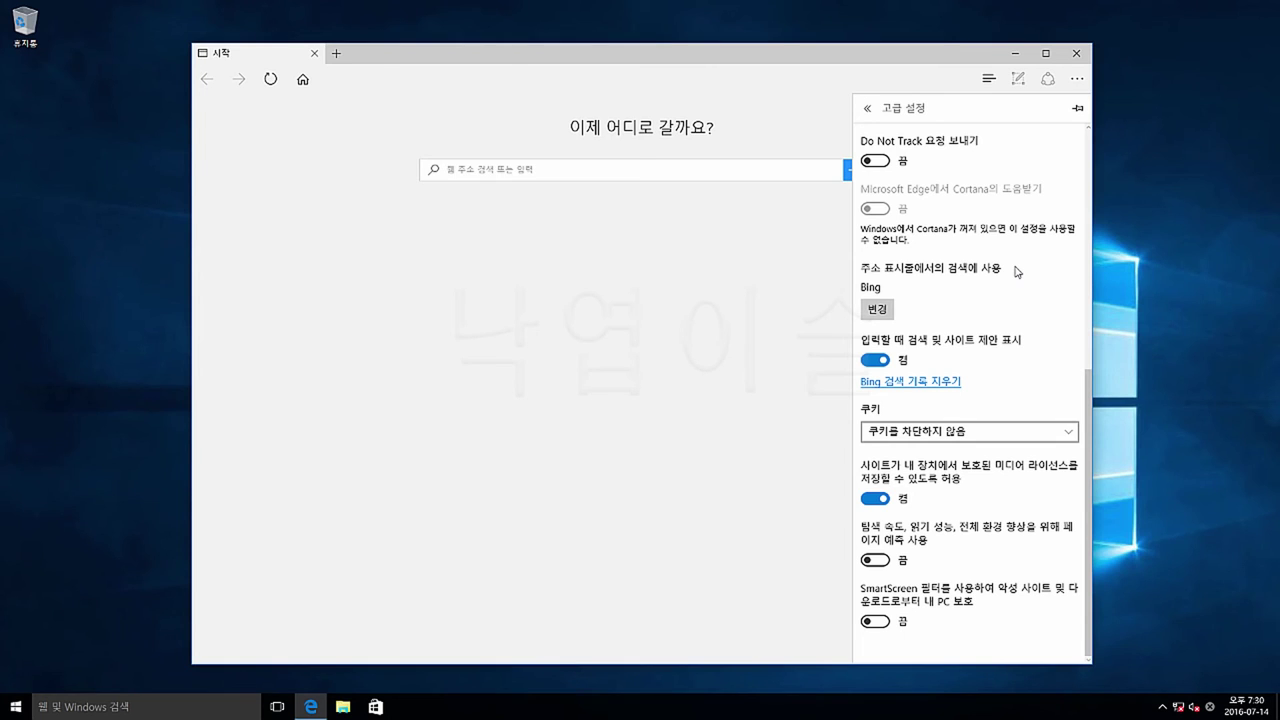
scroll(1017, 271, up, 5)
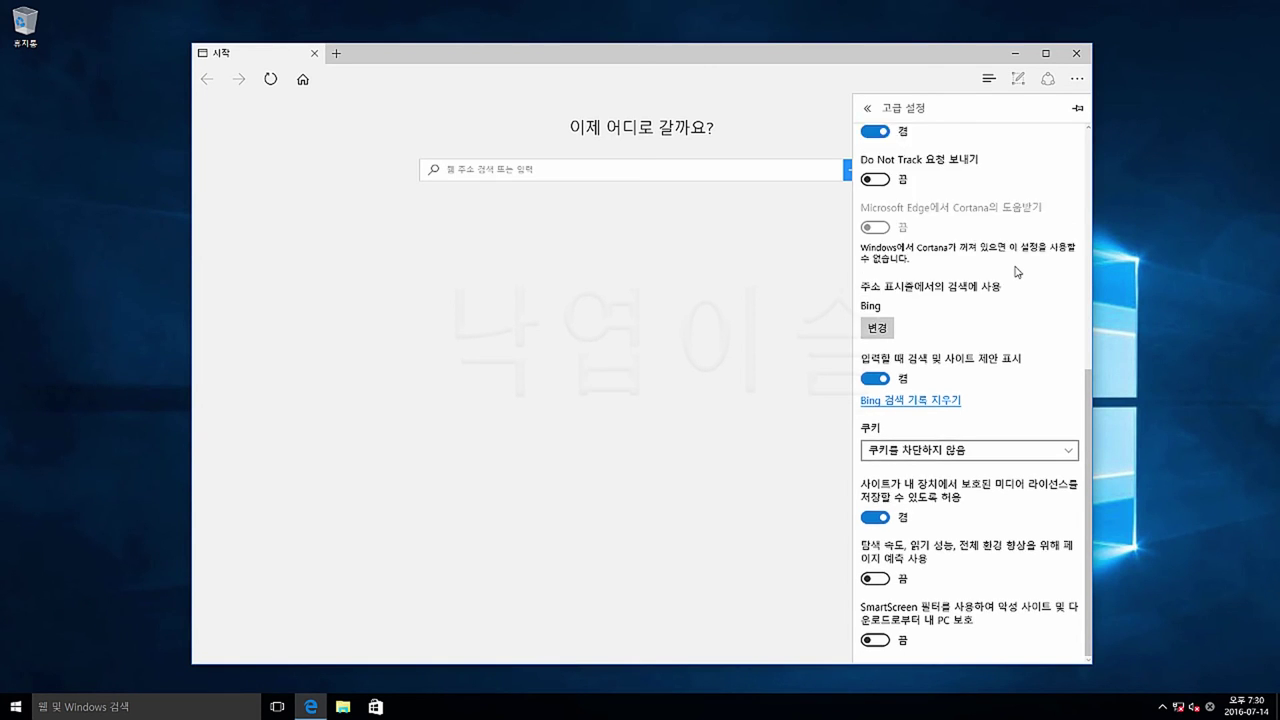
click(874, 113)
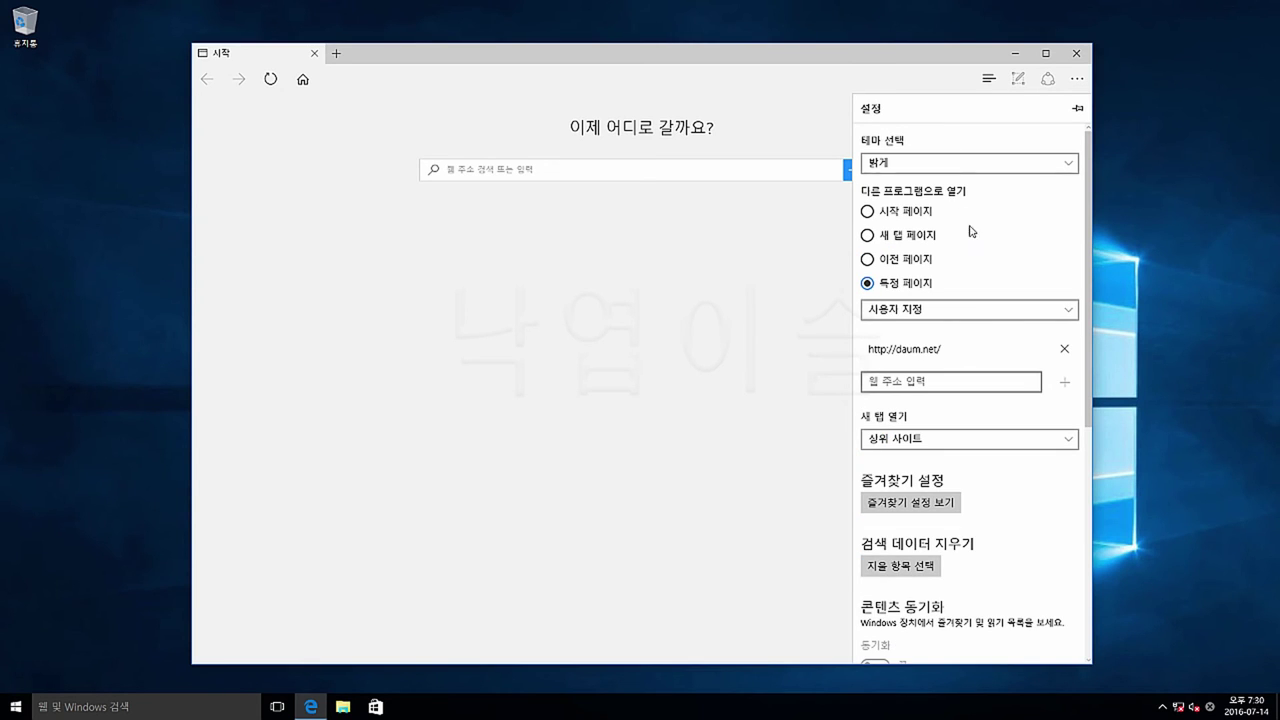
scroll(980, 248, down, 5)
scroll(983, 248, down, 3)
scroll(981, 249, up, 2)
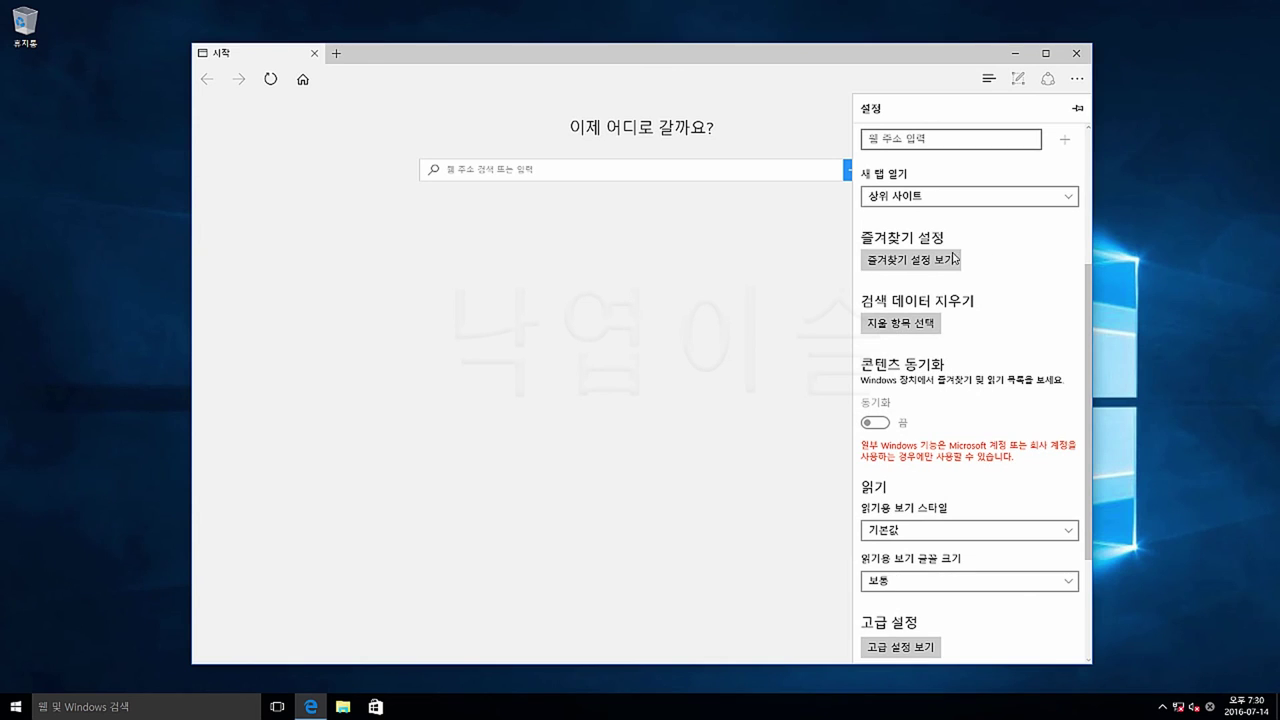
In the favorites settings, turn on 즐겨찾기 모음 표시 and return to the main settings.
click(943, 260)
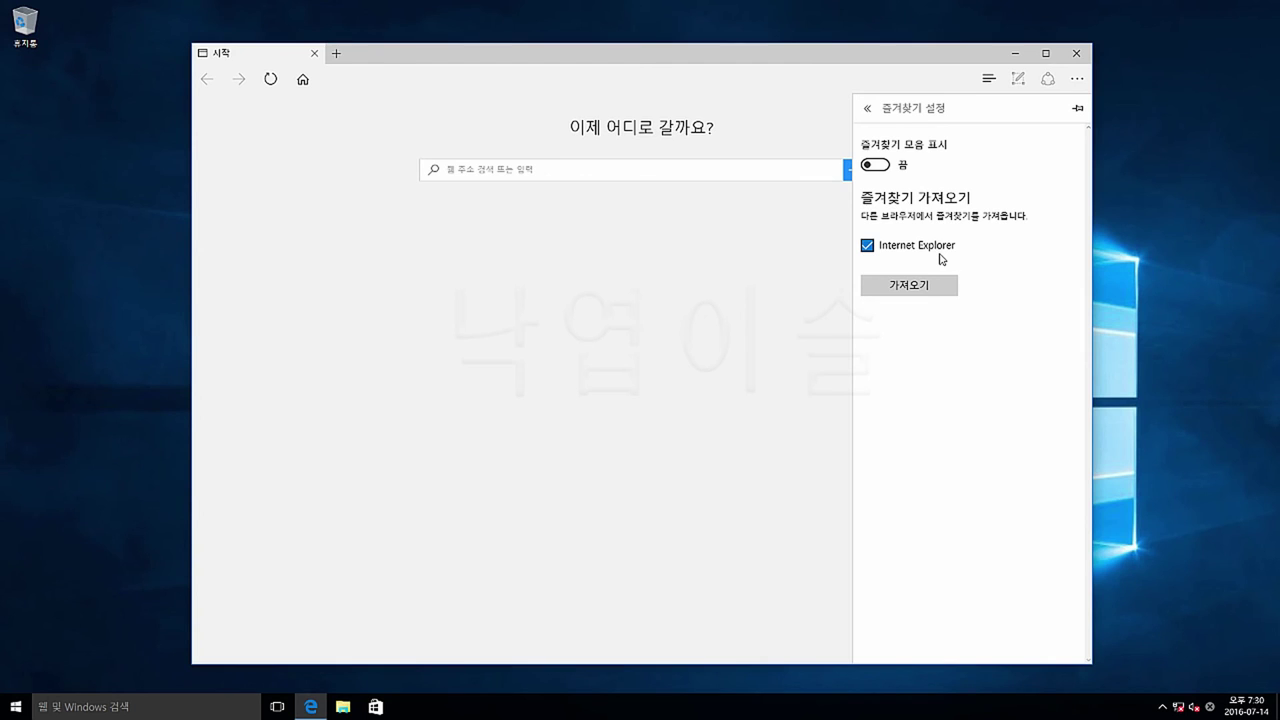
click(876, 167)
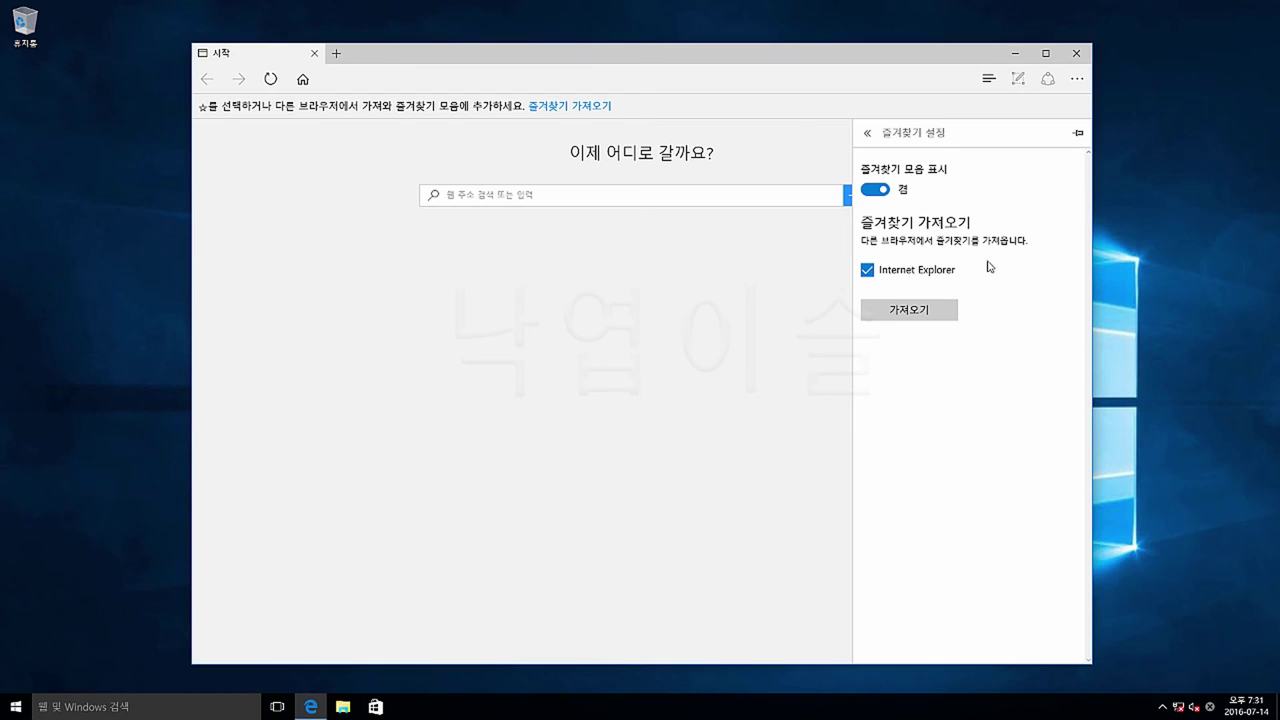
click(874, 136)
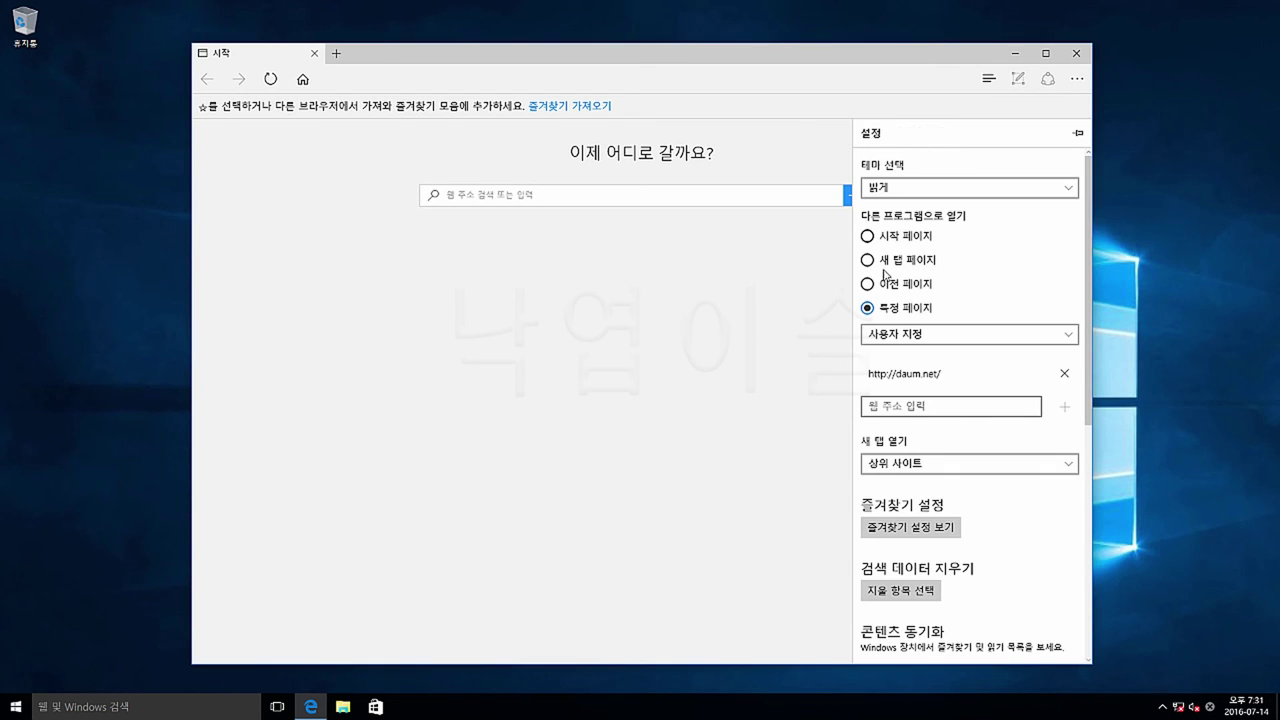
Clear the browsing data with every item selected, adding 다운로드 기록, 양식 데이터 and, from the expanded list, 위치 권한.
scroll(953, 364, down, 5)
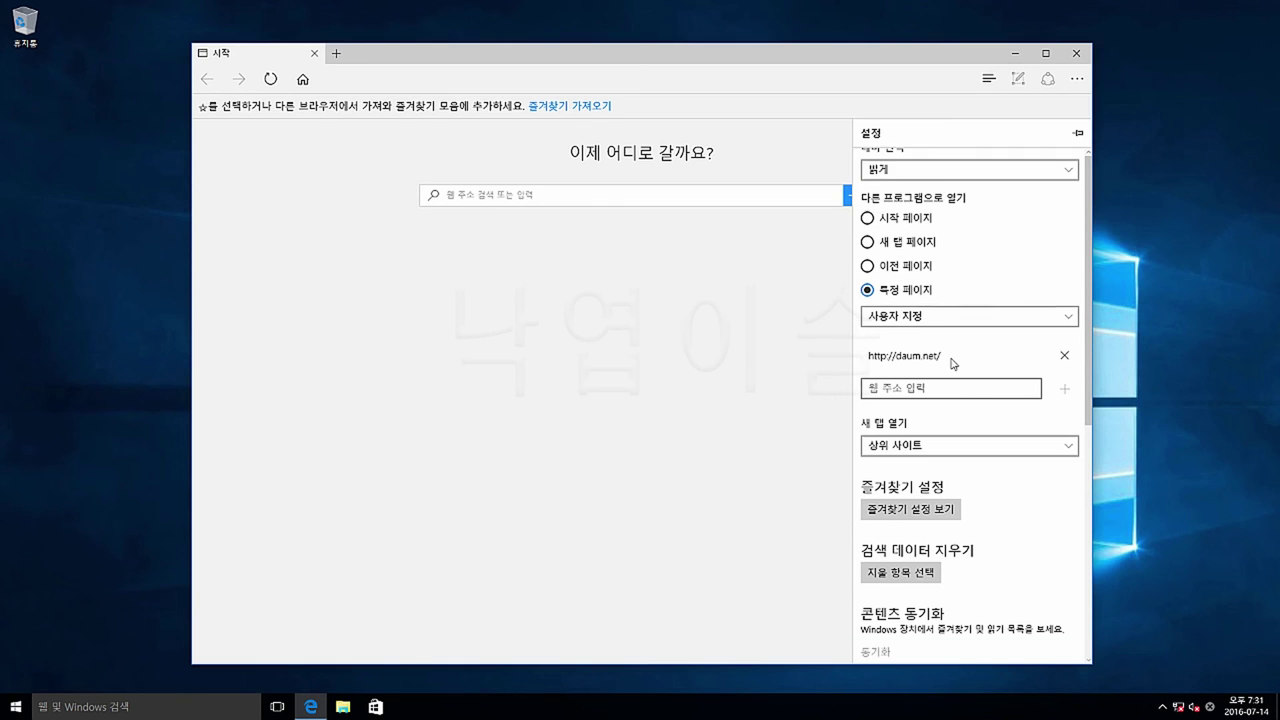
scroll(953, 358, down, 1)
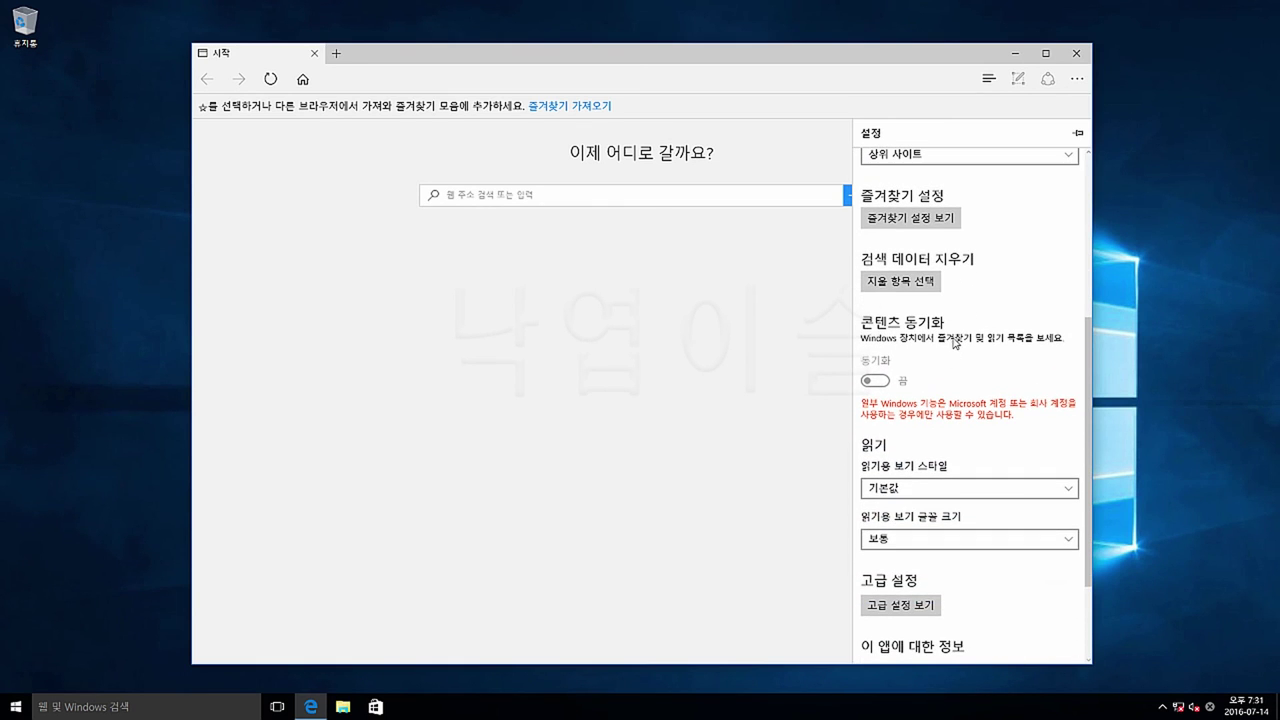
click(910, 283)
click(870, 260)
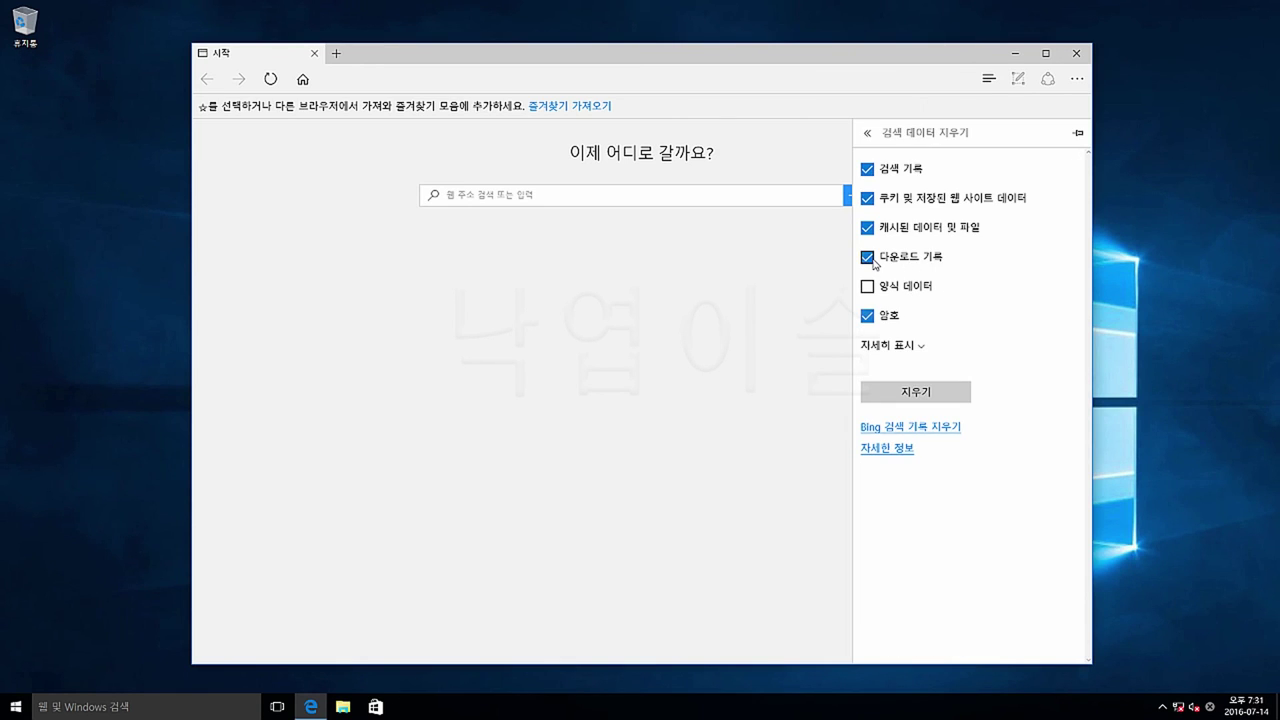
click(867, 287)
click(896, 347)
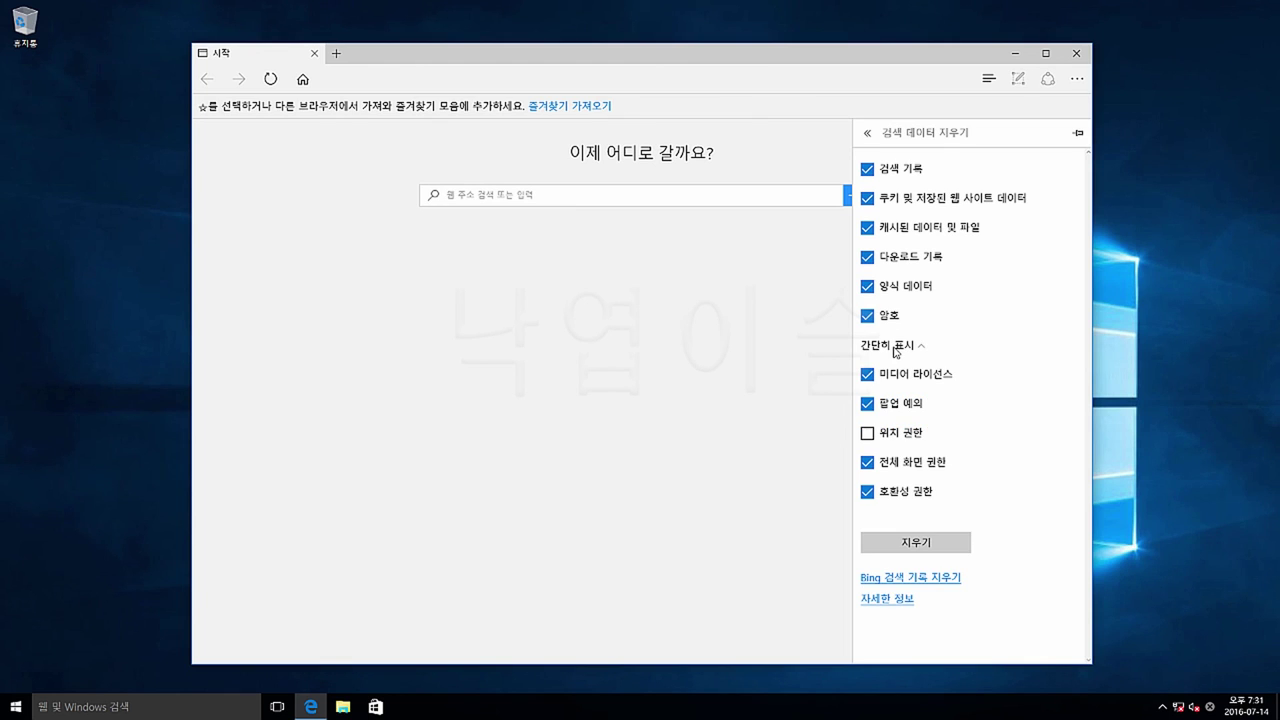
click(867, 433)
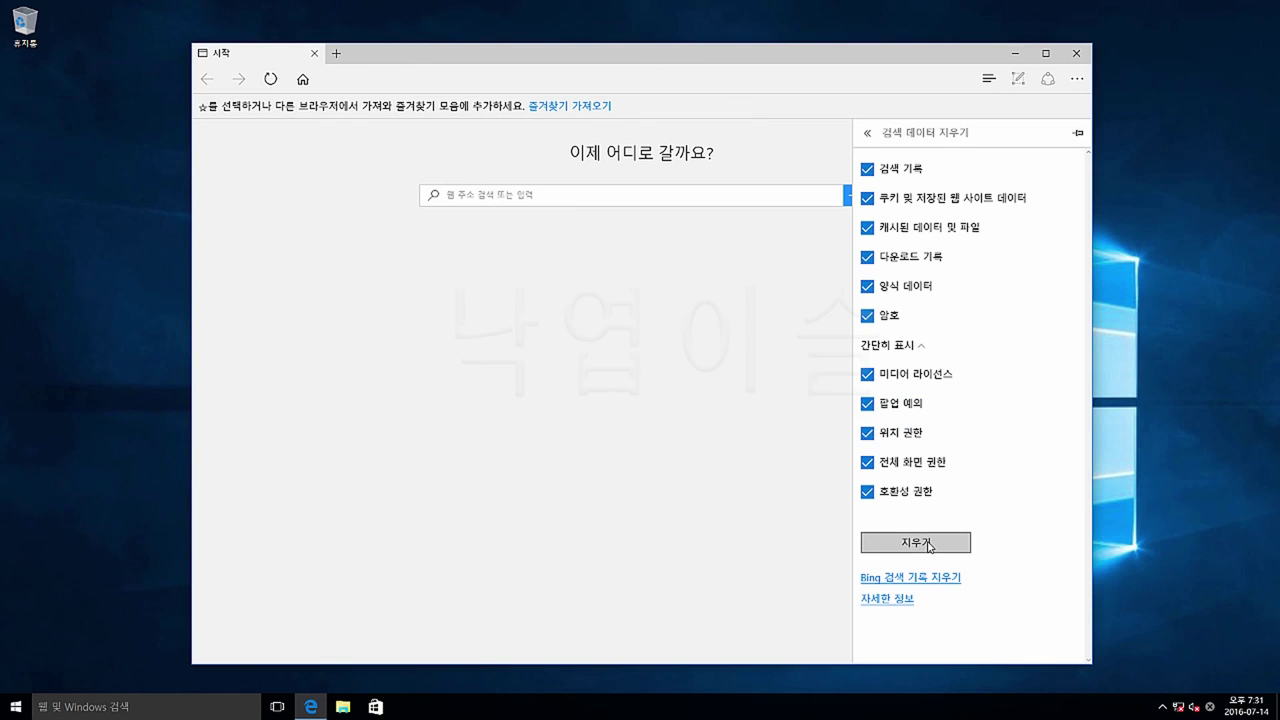
click(929, 546)
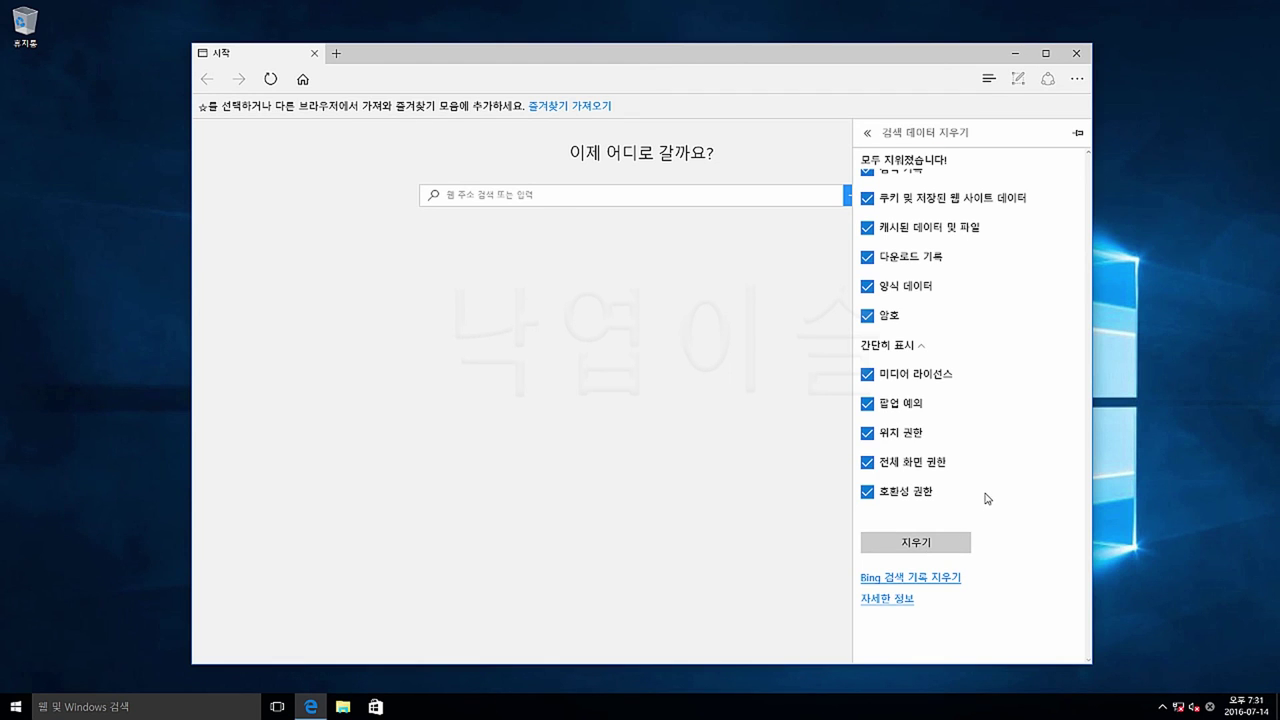
click(868, 135)
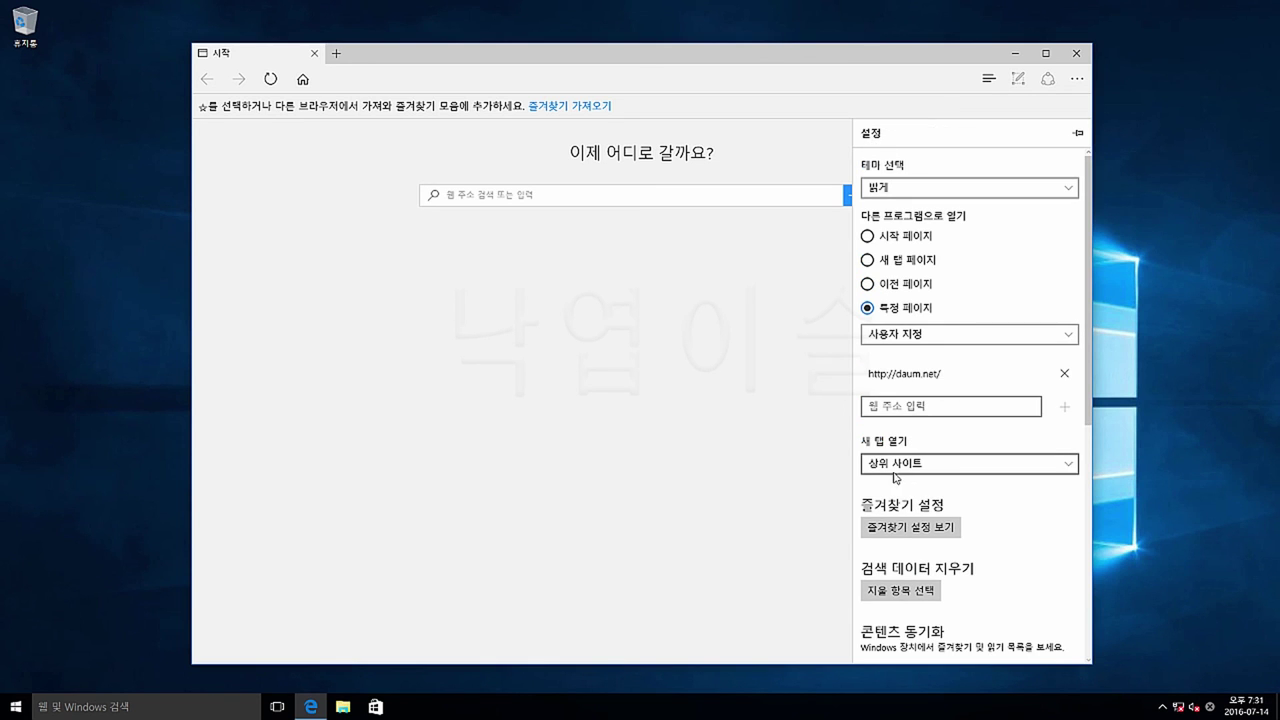
Look over the main settings once more, dismiss them, and close the browser window.
scroll(893, 477, down, 3)
scroll(980, 466, up, 3)
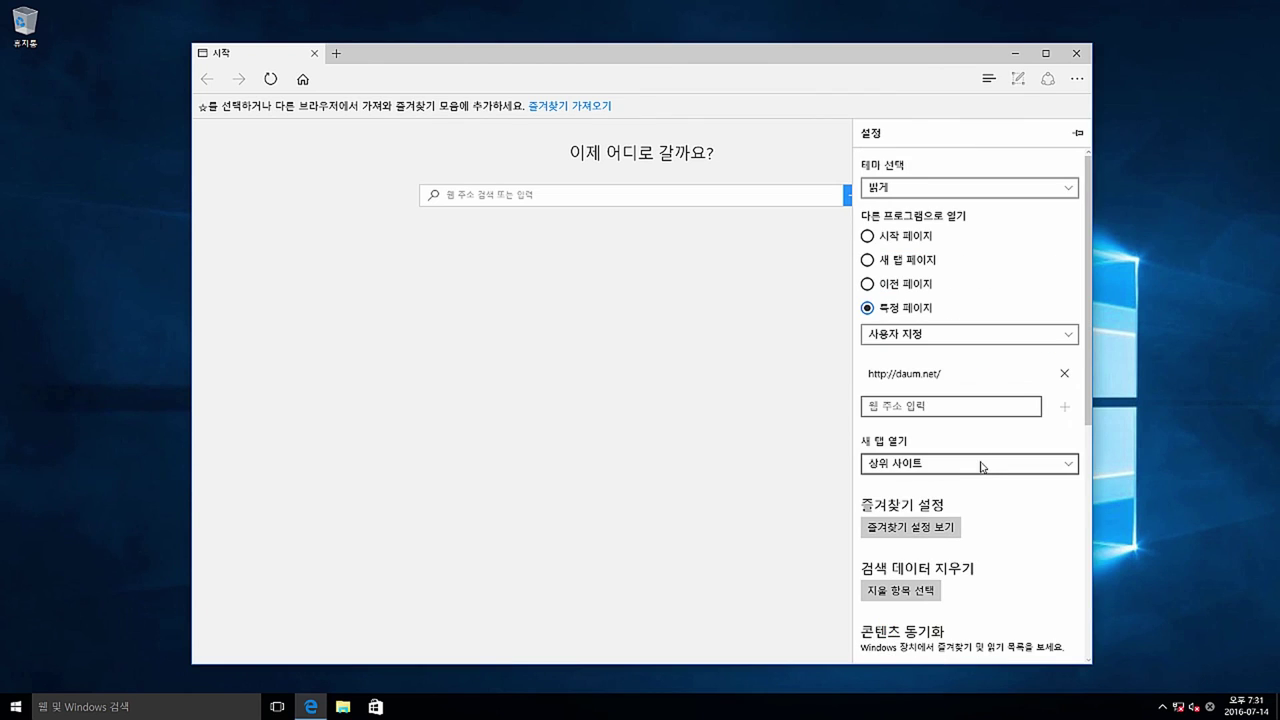
click(829, 449)
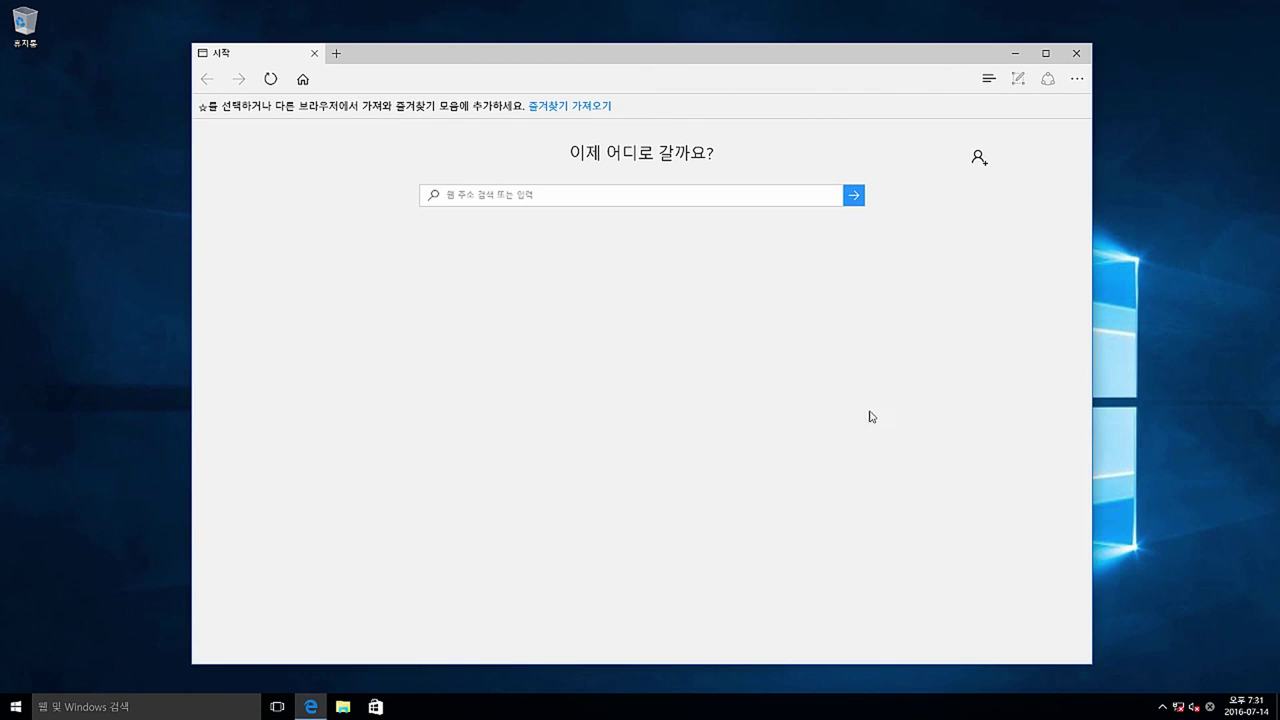
click(1076, 54)
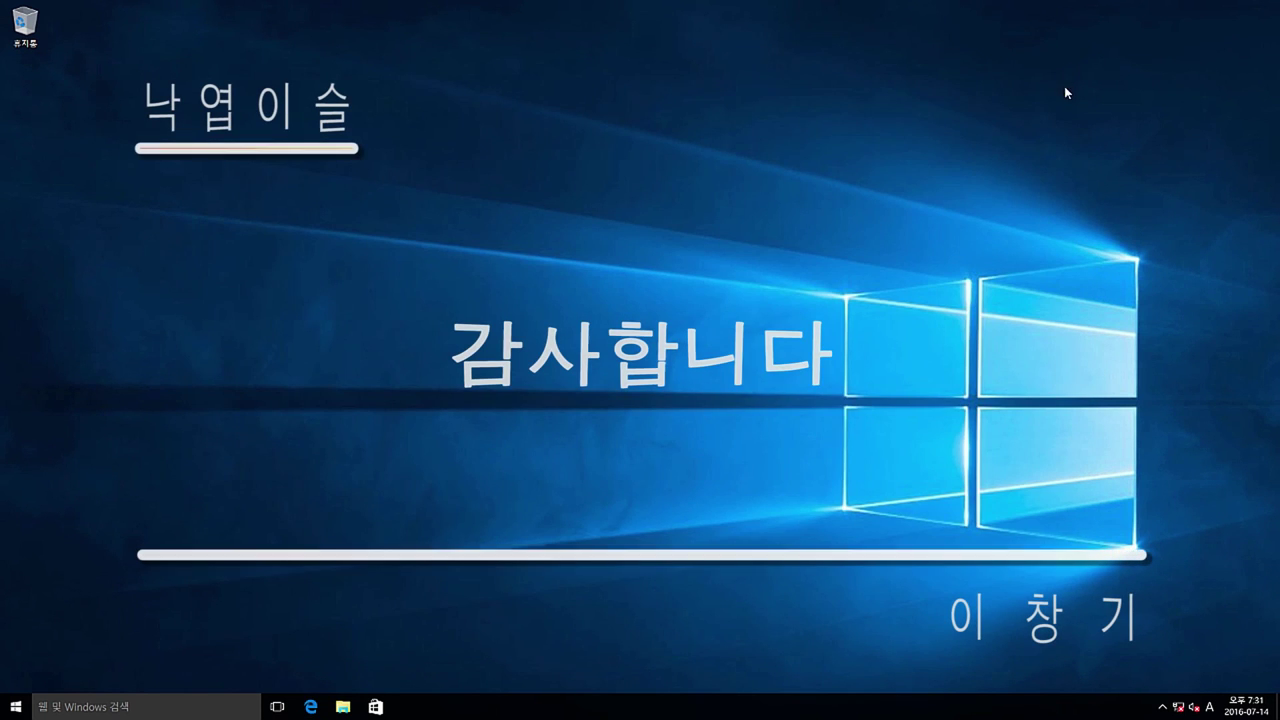